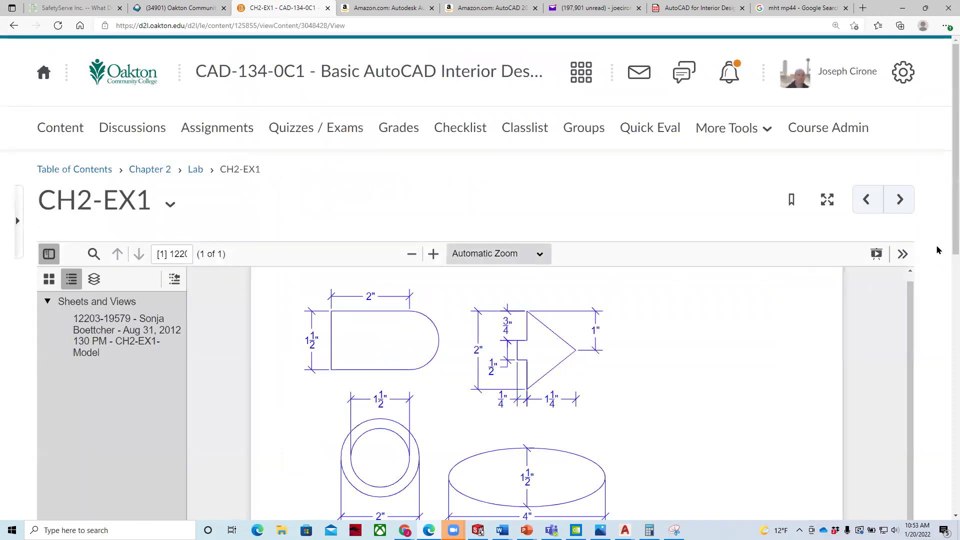
# Step: Look over the CH2-EX1 exercise drawing, and return to the Chapter 2 module page
pyautogui.moveTo(944, 220); pyautogui.dragTo(945, 377)
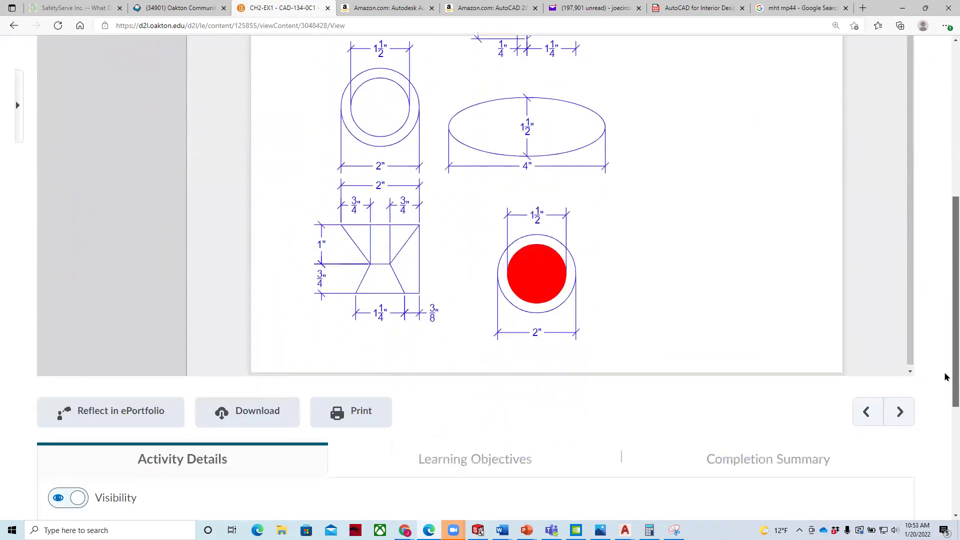
pyautogui.scroll(7, 439, 226)
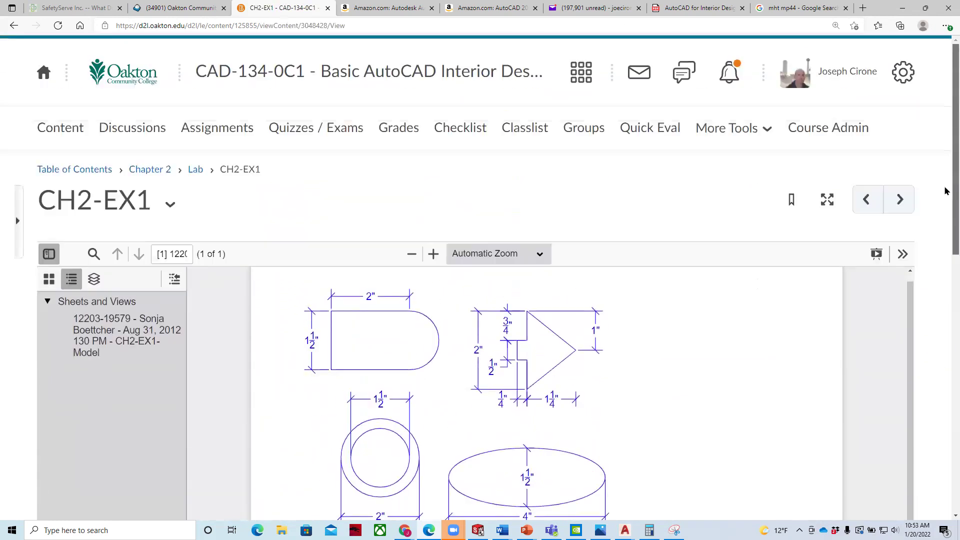
pyautogui.click(149, 169)
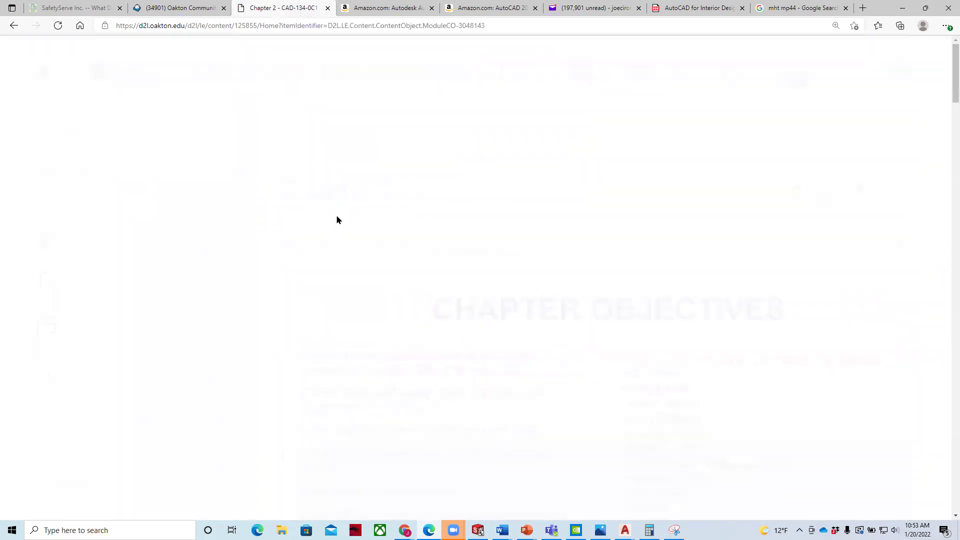
# Step: Find the Exercise 2-1 Drawing Shapes Video in the Chapter 2 module and open it
pyautogui.scroll(-7, 628, 261)
pyautogui.scroll(-8, 630, 261)
pyautogui.scroll(7, 629, 265)
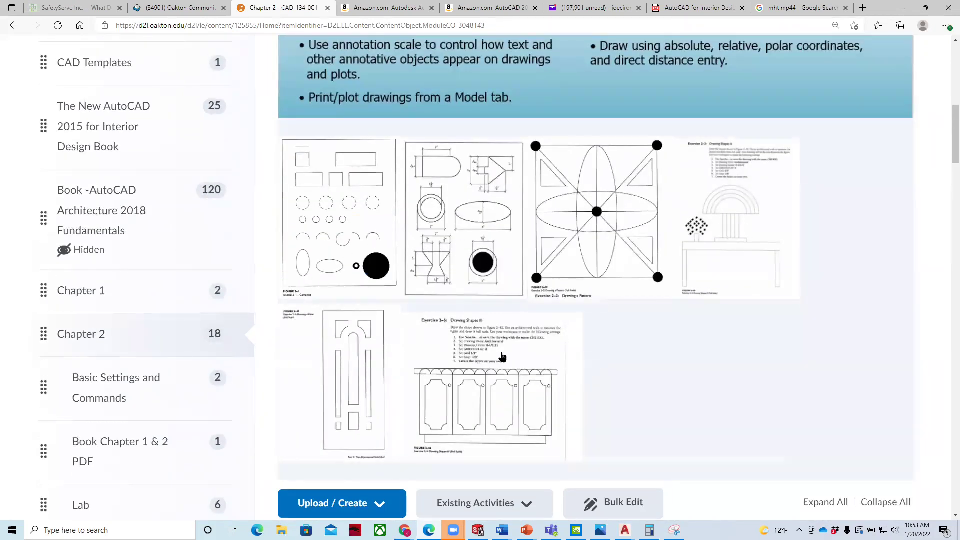
pyautogui.scroll(-15, 617, 332)
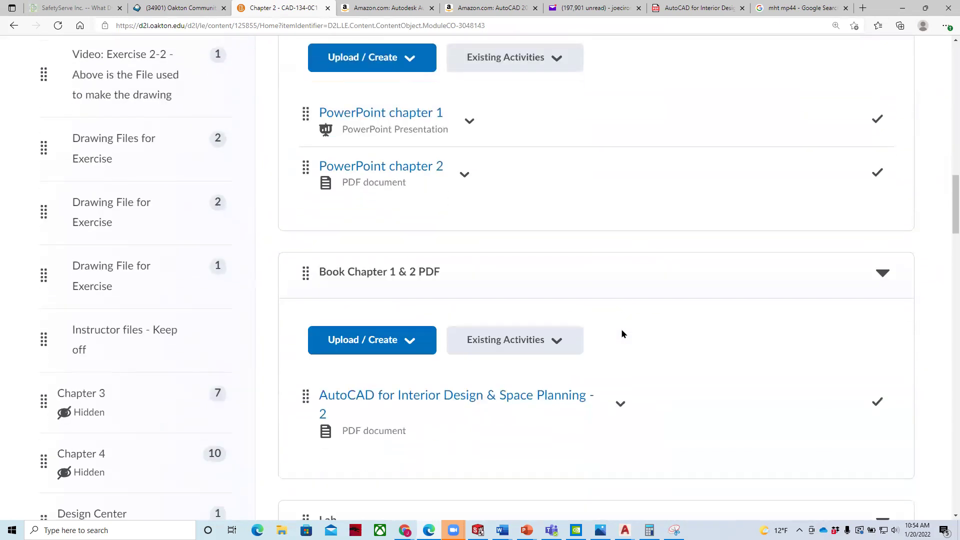
pyautogui.scroll(-13, 622, 334)
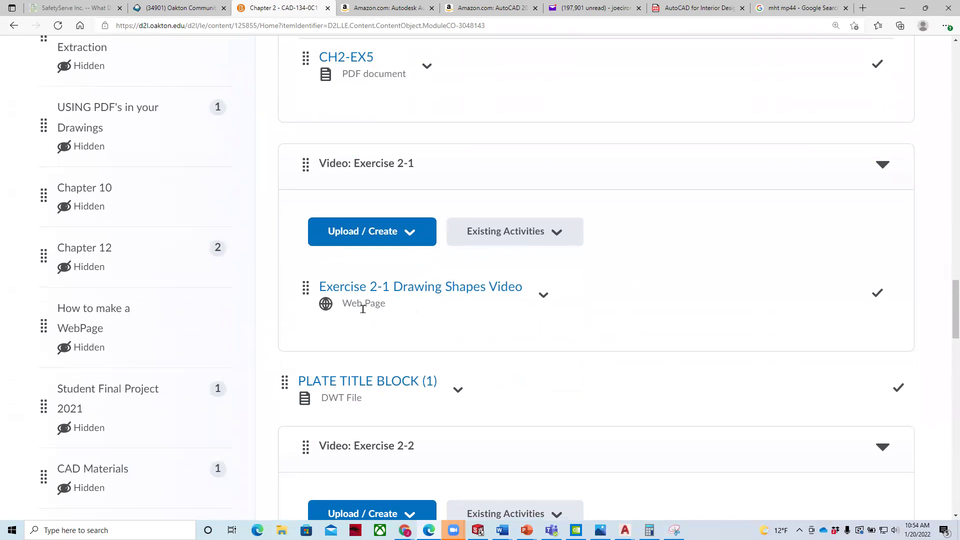
pyautogui.click(488, 293)
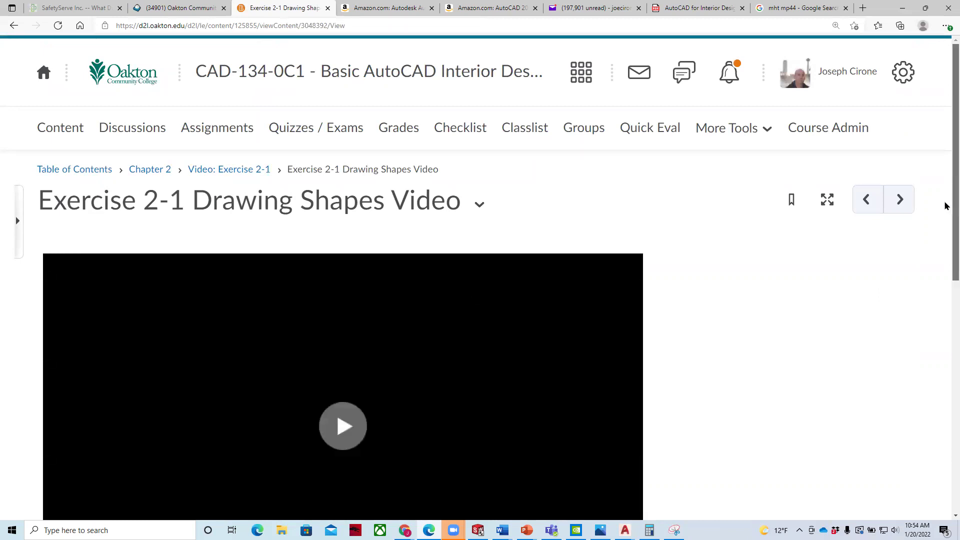
# Step: Start playing the Exercise 2-1 Drawing Shapes video and bring its whole frame into view
pyautogui.scroll(-4, 944, 206)
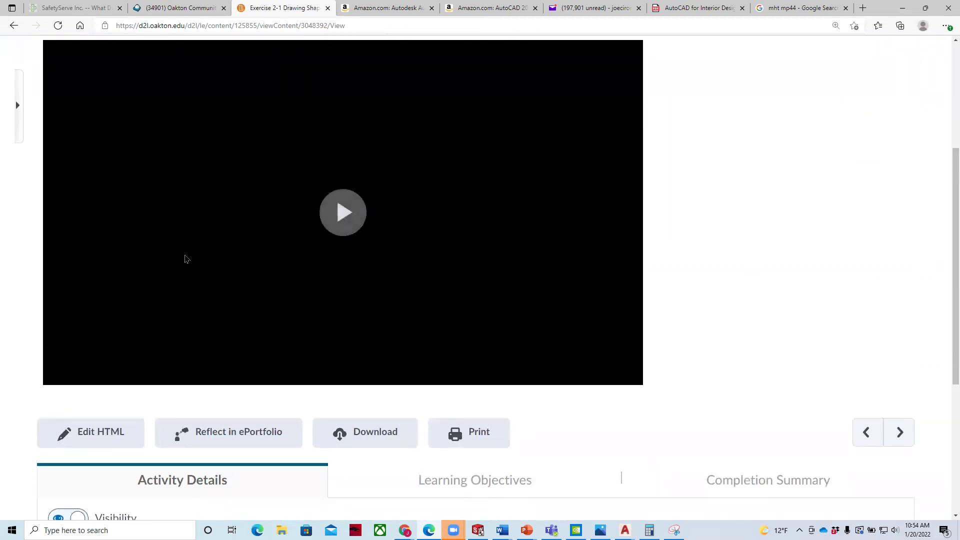
pyautogui.click(446, 269)
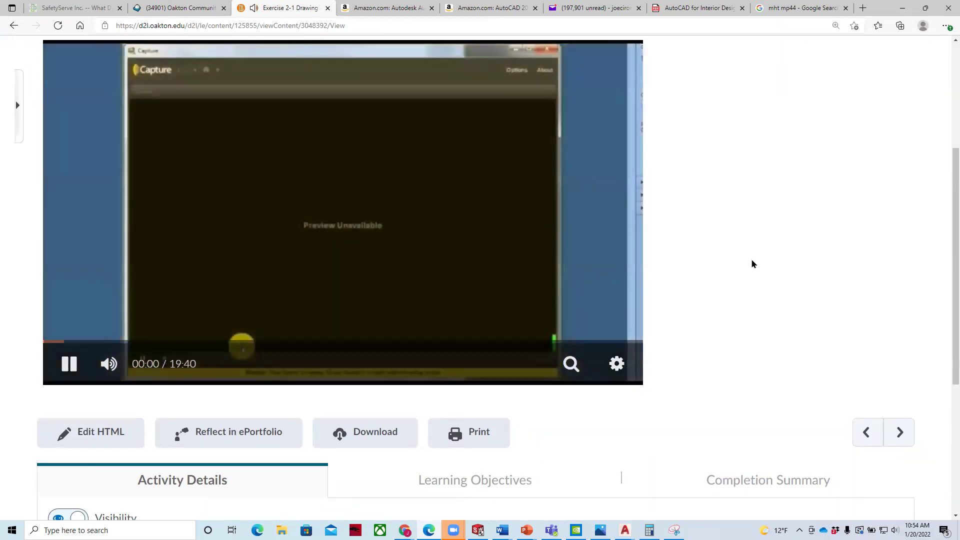
pyautogui.scroll(1, 751, 263)
pyautogui.scroll(1, 751, 264)
pyautogui.scroll(-1, 752, 264)
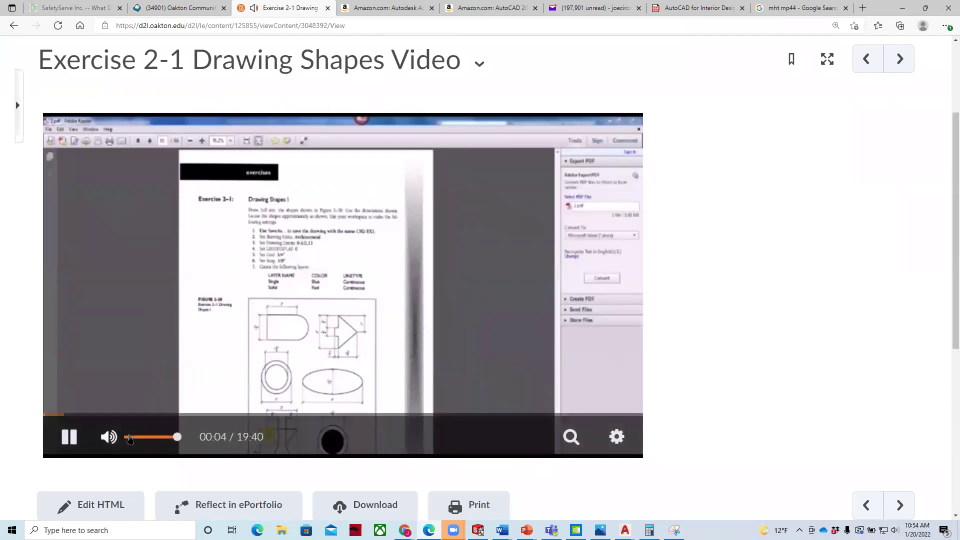
# Step: Skim the first part of the muted video in short jumps, from 00:53 through the layer setup to 08:06
pyautogui.click(70, 413)
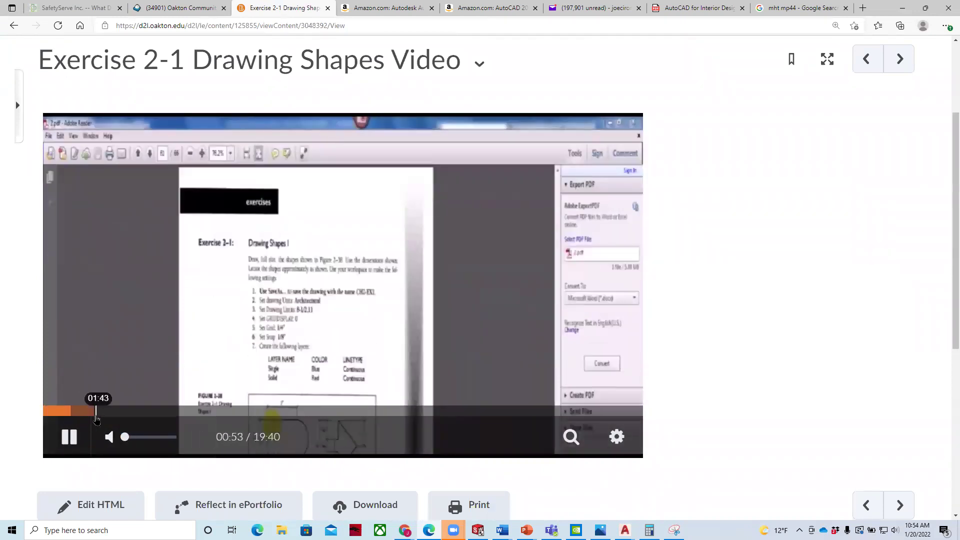
pyautogui.click(96, 412)
pyautogui.click(124, 412)
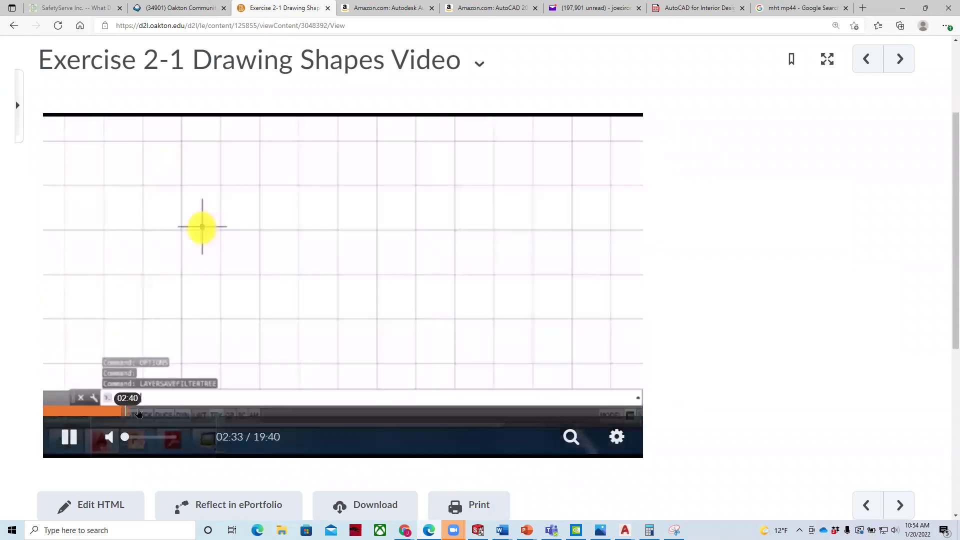
pyautogui.click(140, 413)
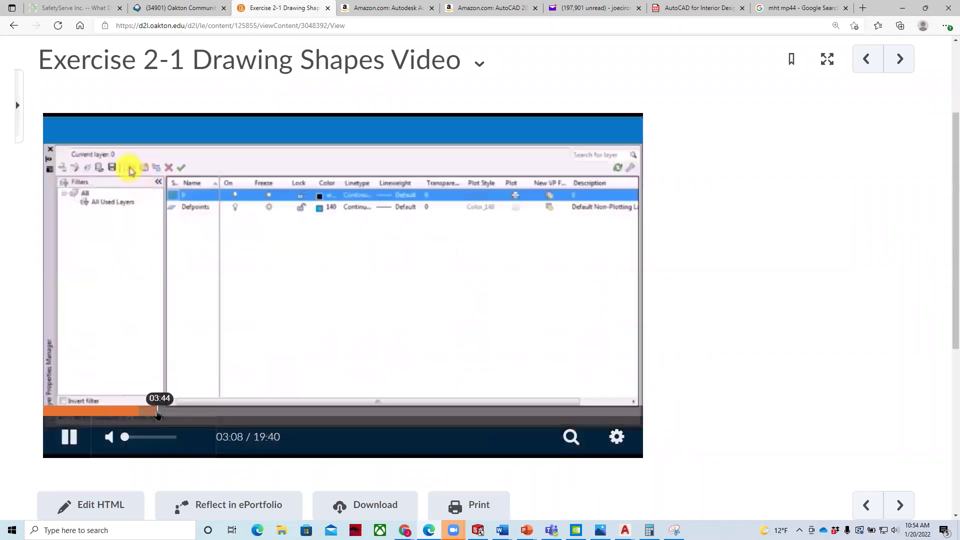
pyautogui.click(158, 411)
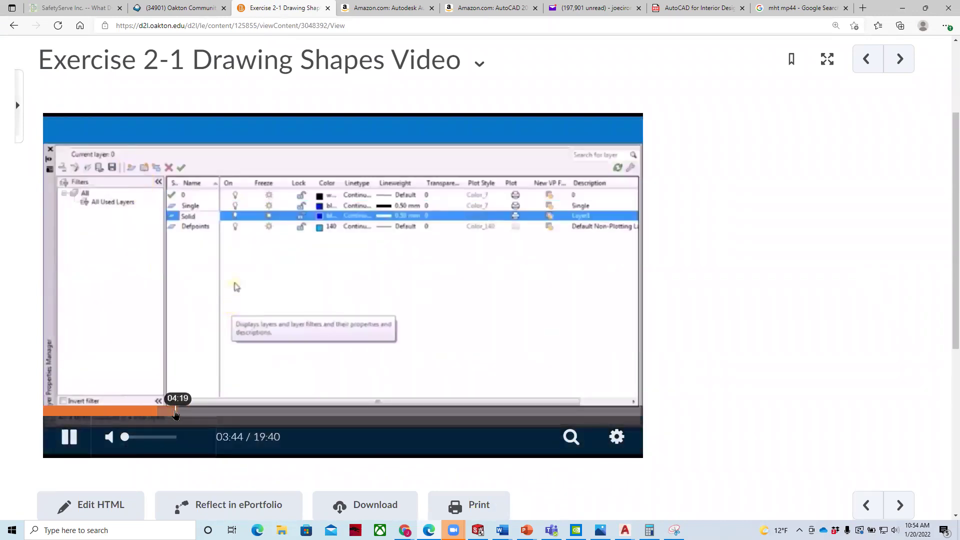
pyautogui.click(175, 413)
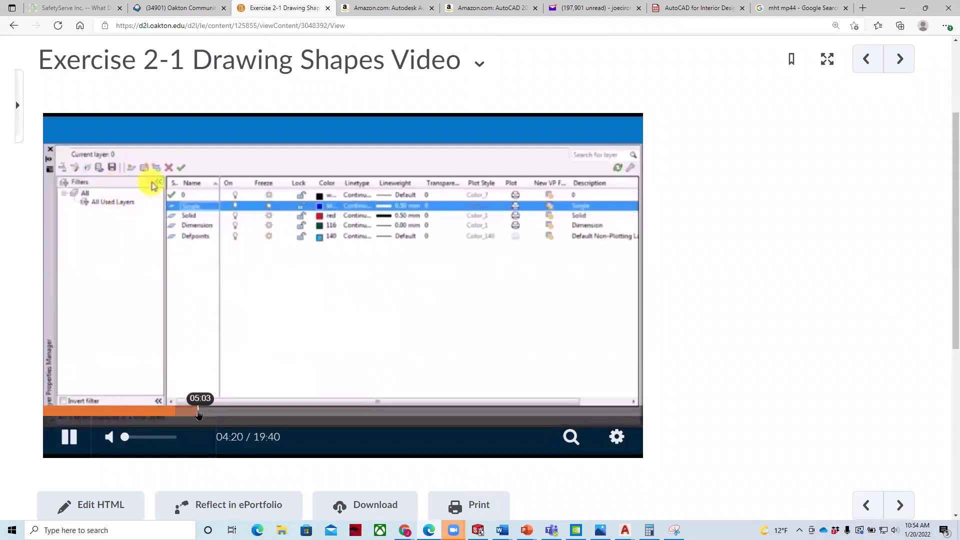
pyautogui.click(197, 413)
pyautogui.click(223, 413)
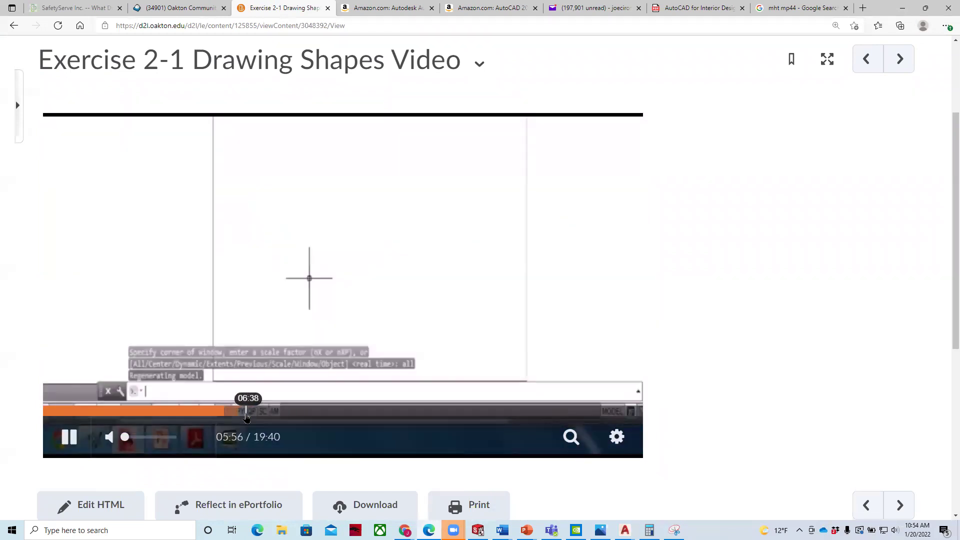
pyautogui.click(246, 413)
pyautogui.click(270, 413)
pyautogui.click(291, 413)
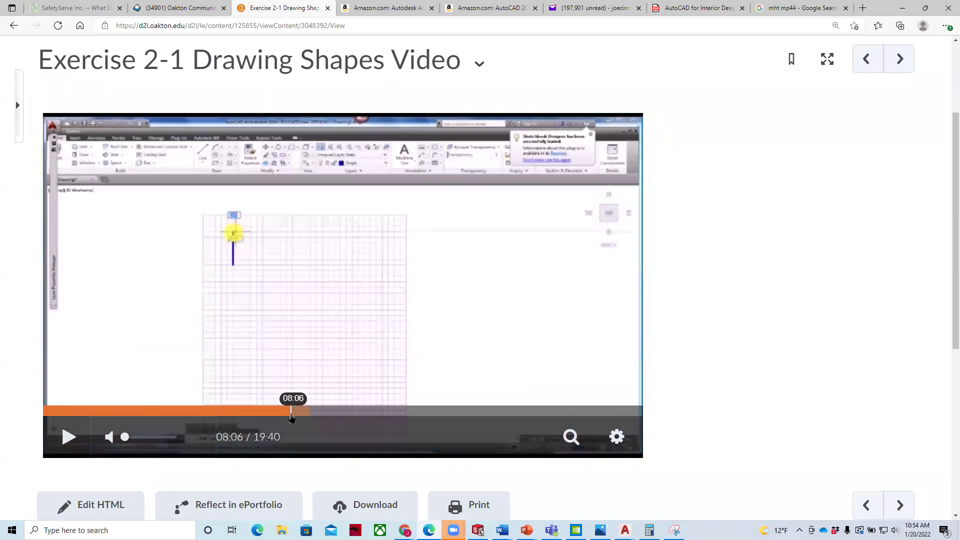
# Step: Skip through the rest of the video, previewing how each remaining shape is drawn, up to about 18:41
pyautogui.click(325, 415)
pyautogui.click(354, 415)
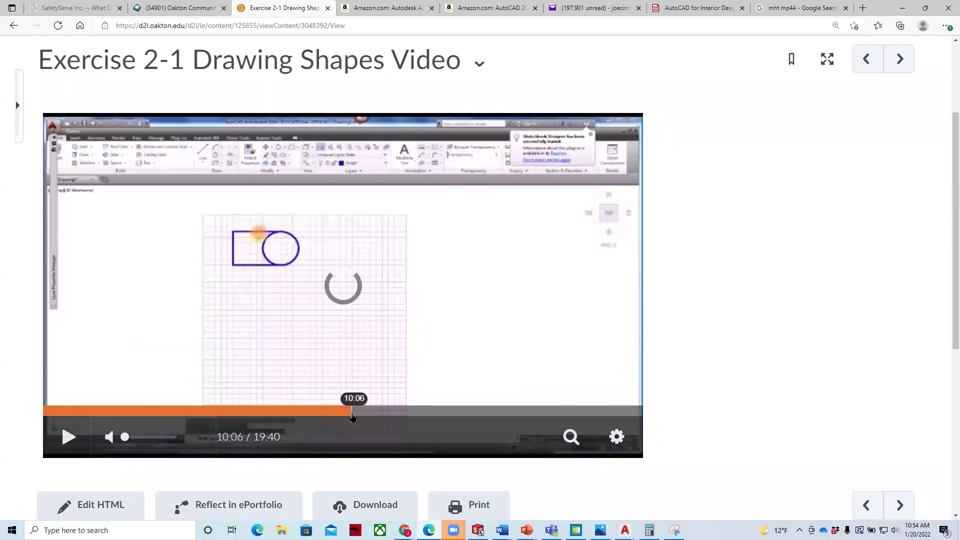
pyautogui.click(377, 415)
pyautogui.click(408, 415)
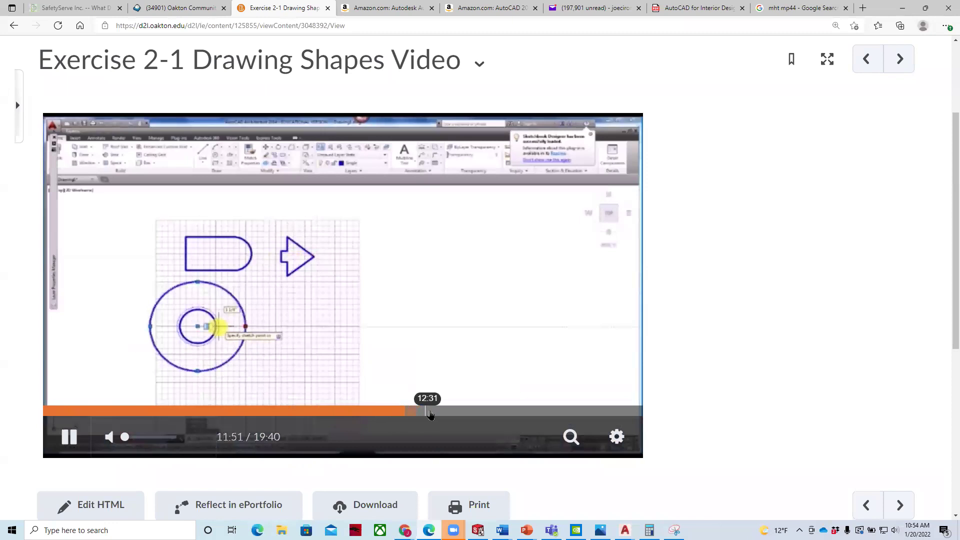
pyautogui.click(433, 415)
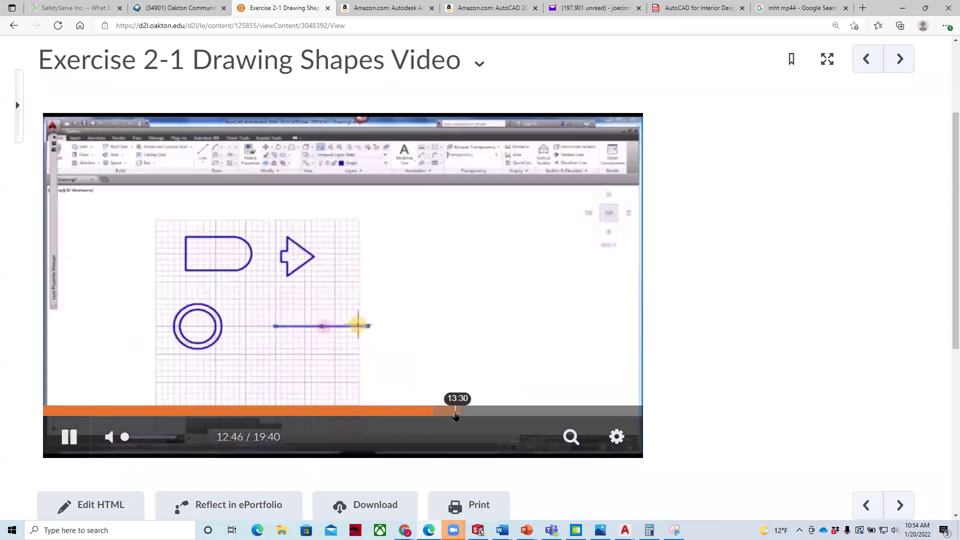
pyautogui.click(454, 415)
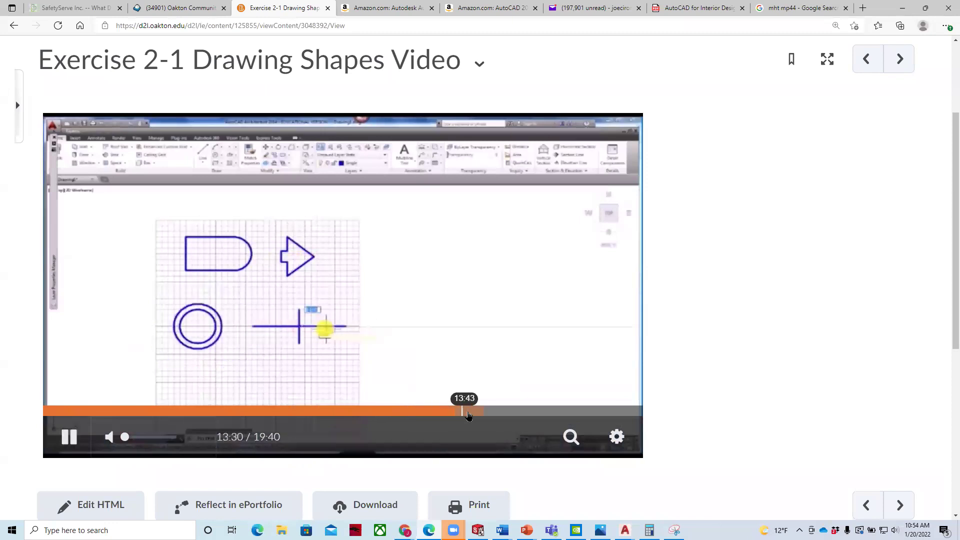
pyautogui.click(491, 415)
pyautogui.click(532, 415)
pyautogui.click(572, 415)
pyautogui.click(613, 415)
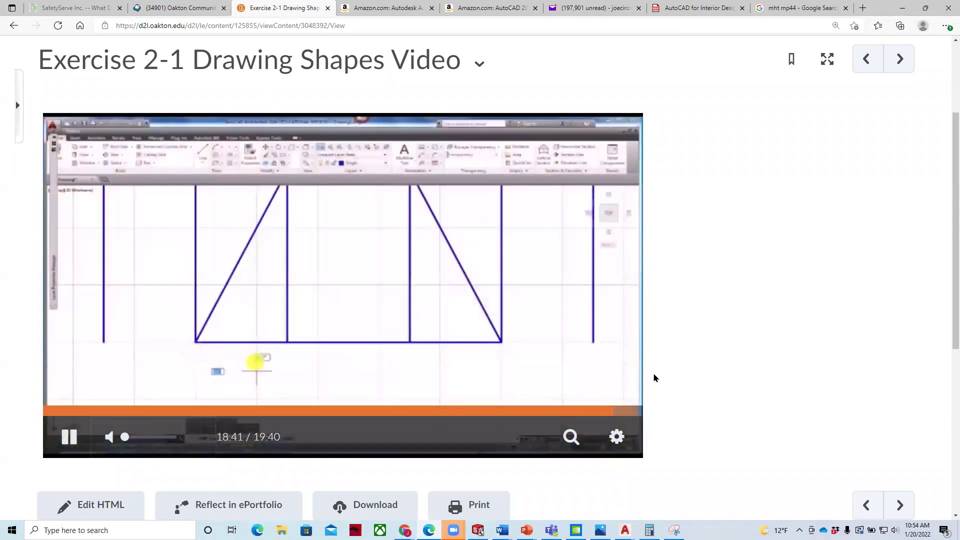
# Step: Return to the Chapter 2 module and look through its lab, exercise video and drawing file entries
pyautogui.scroll(3, 232, 480)
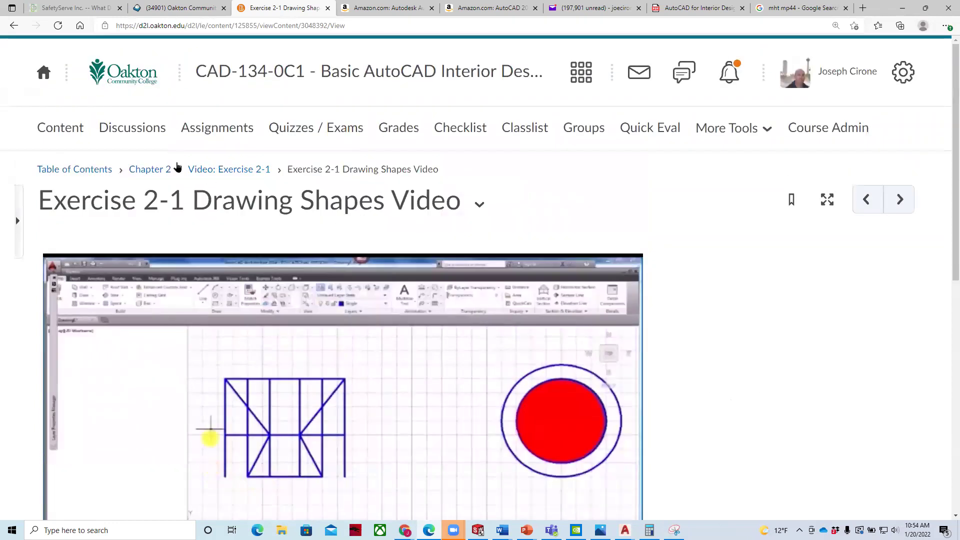
pyautogui.click(150, 170)
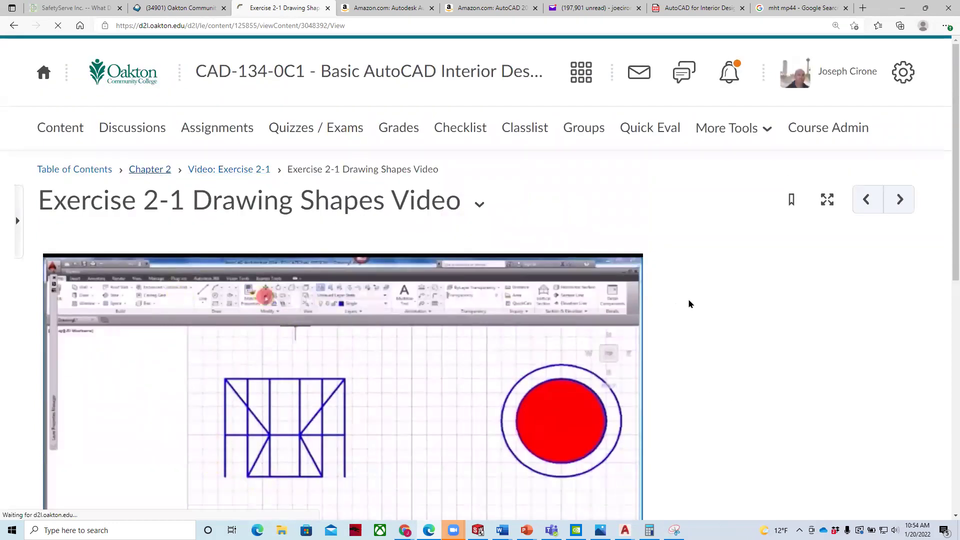
pyautogui.scroll(-3, 634, 324)
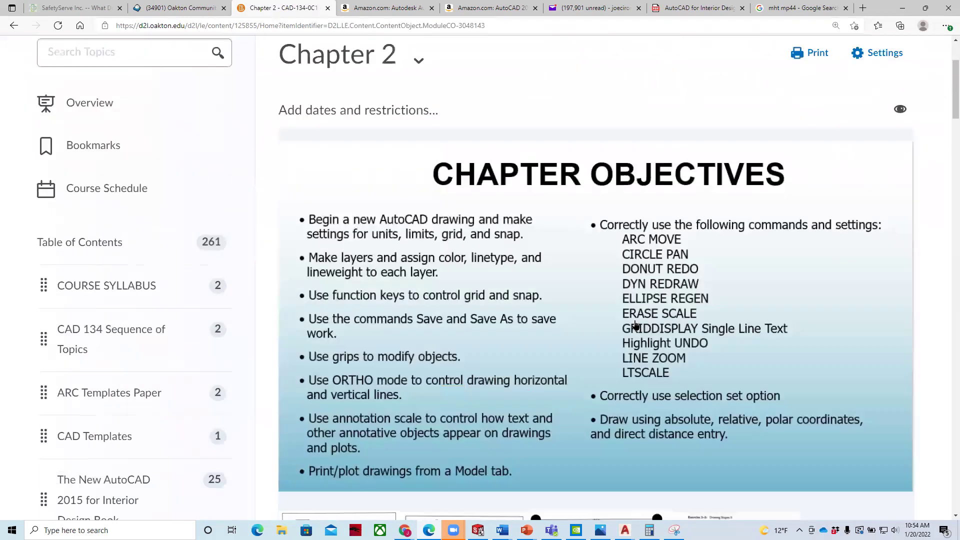
pyautogui.scroll(-15, 635, 324)
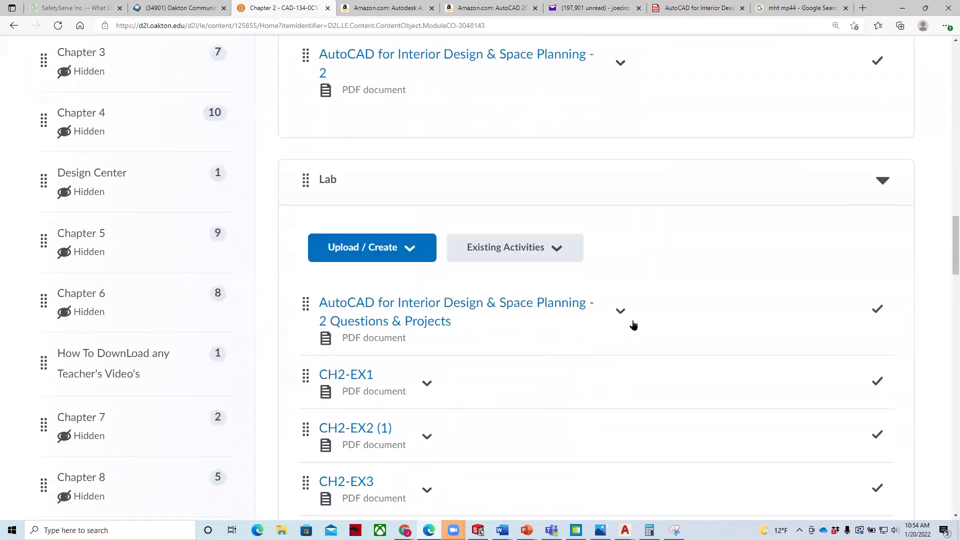
pyautogui.scroll(-15, 633, 325)
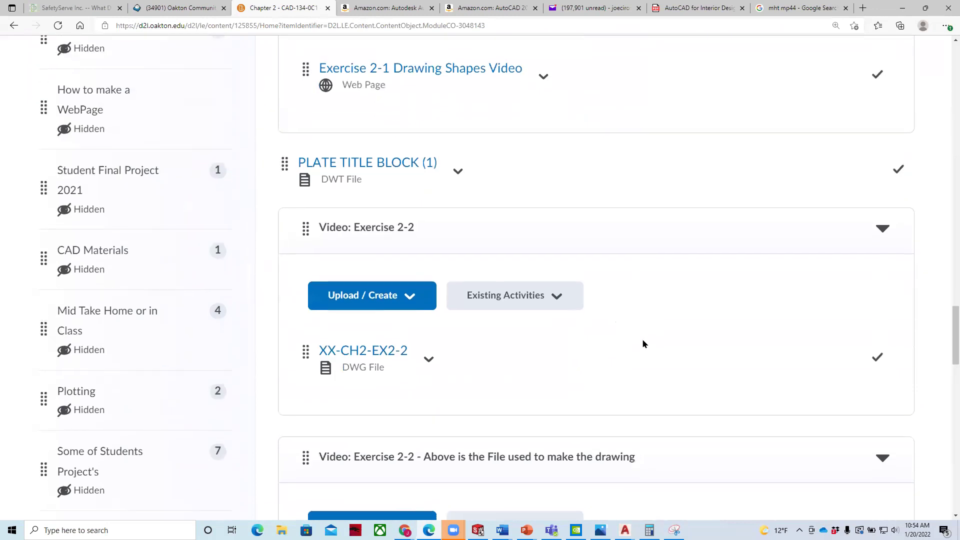
pyautogui.scroll(-4, 643, 343)
pyautogui.scroll(7, 644, 343)
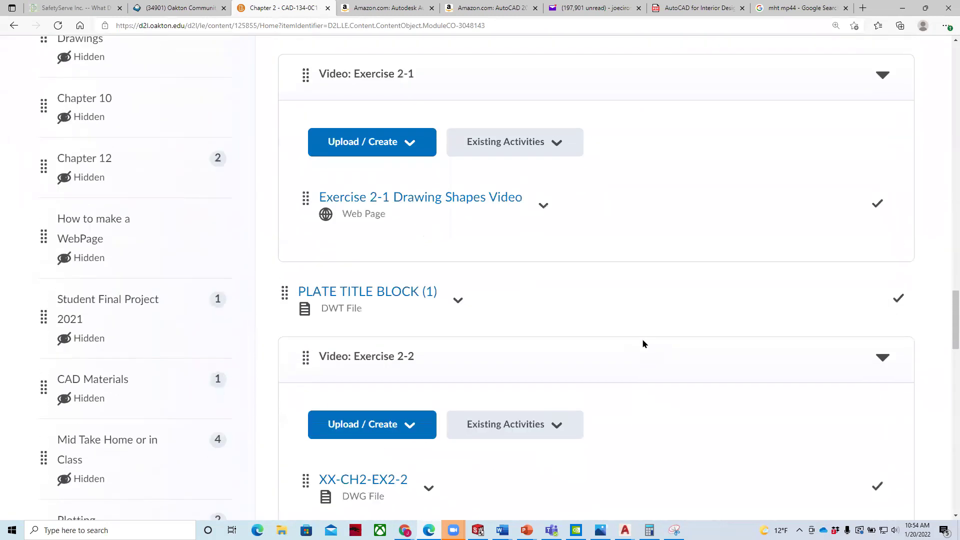
pyautogui.scroll(-7, 643, 339)
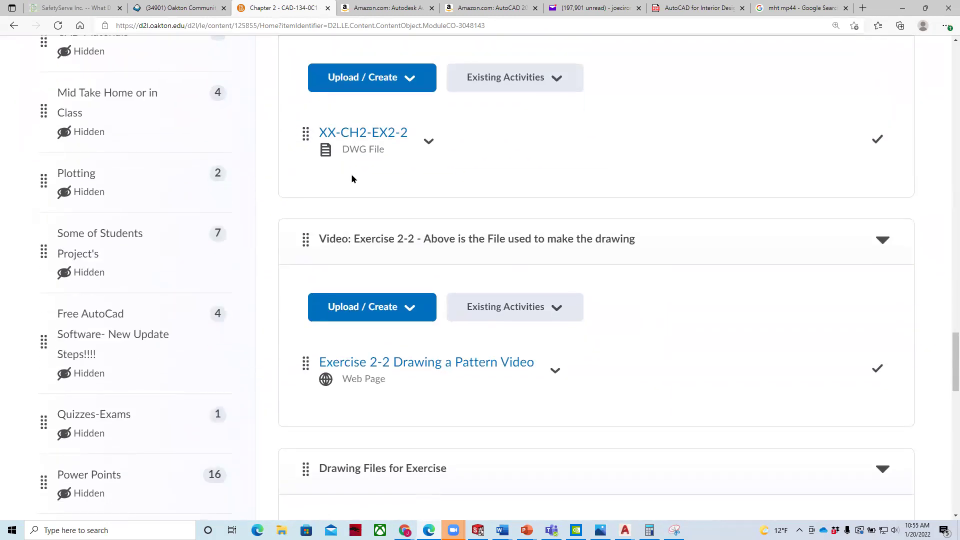
pyautogui.scroll(-6, 584, 245)
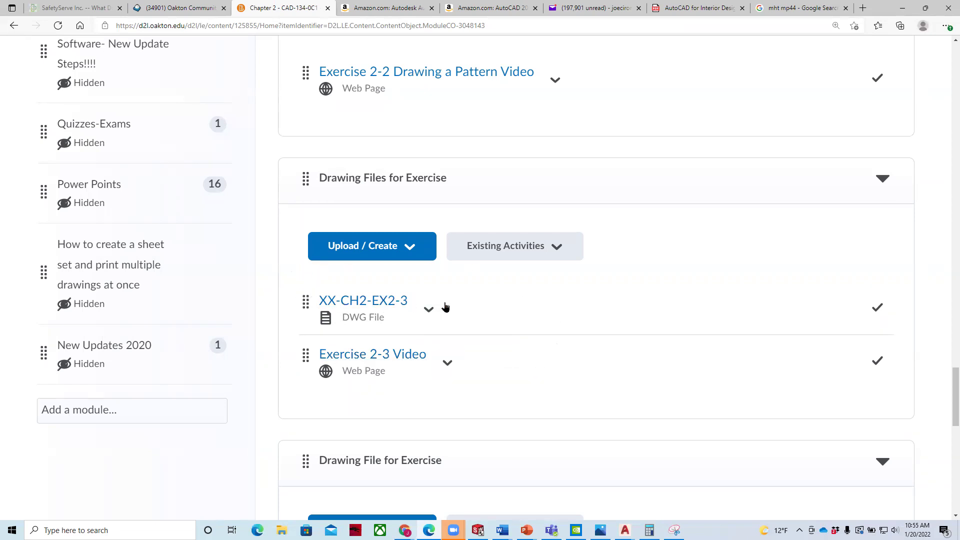
# Step: Download the XX-CH2-EX2-3 drawing file from the module and open it in a maximized AutoCAD window
pyautogui.click(429, 308)
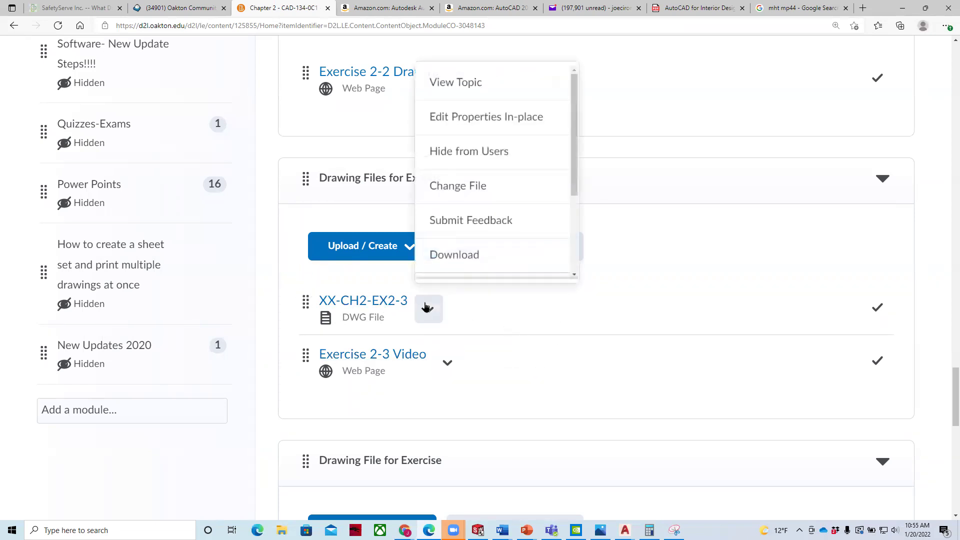
pyautogui.scroll(-3, 573, 116)
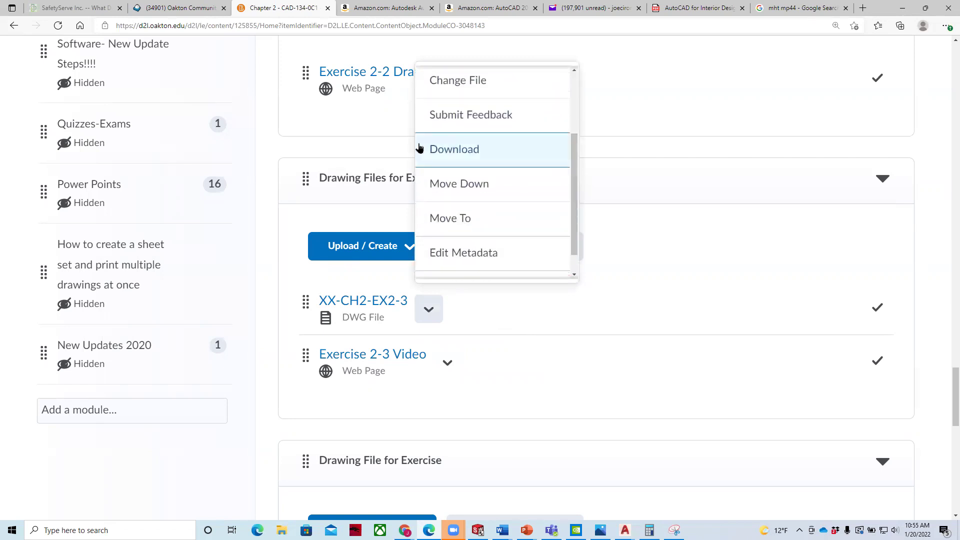
pyautogui.click(430, 149)
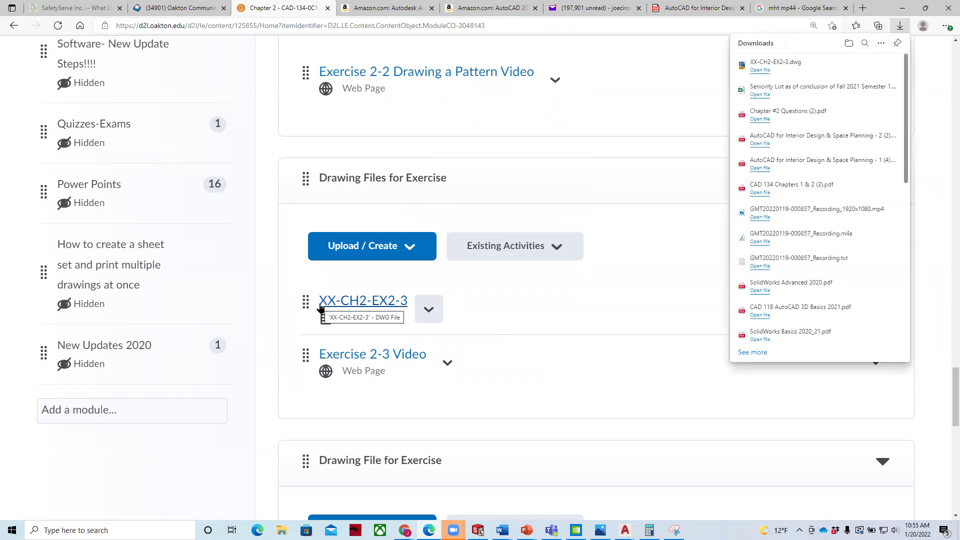
pyautogui.click(759, 71)
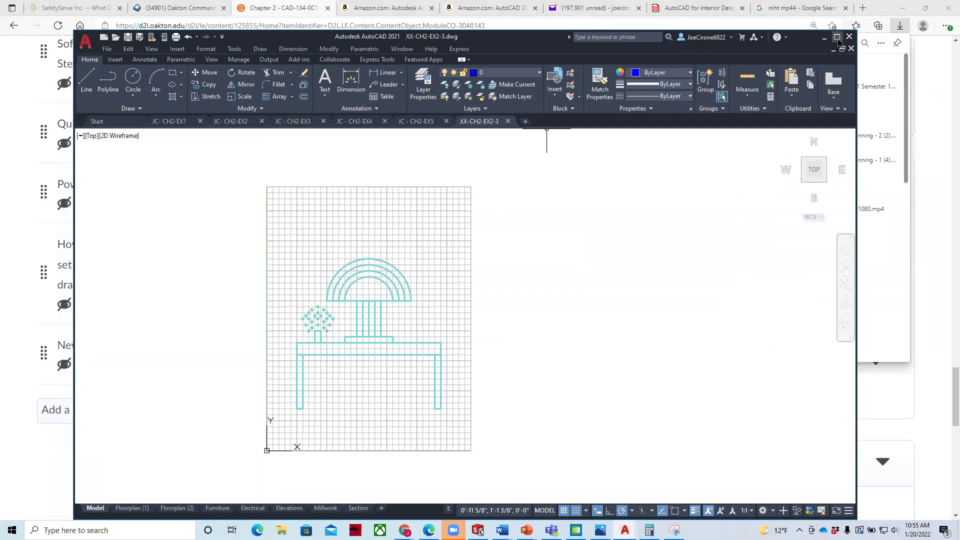
pyautogui.click(838, 39)
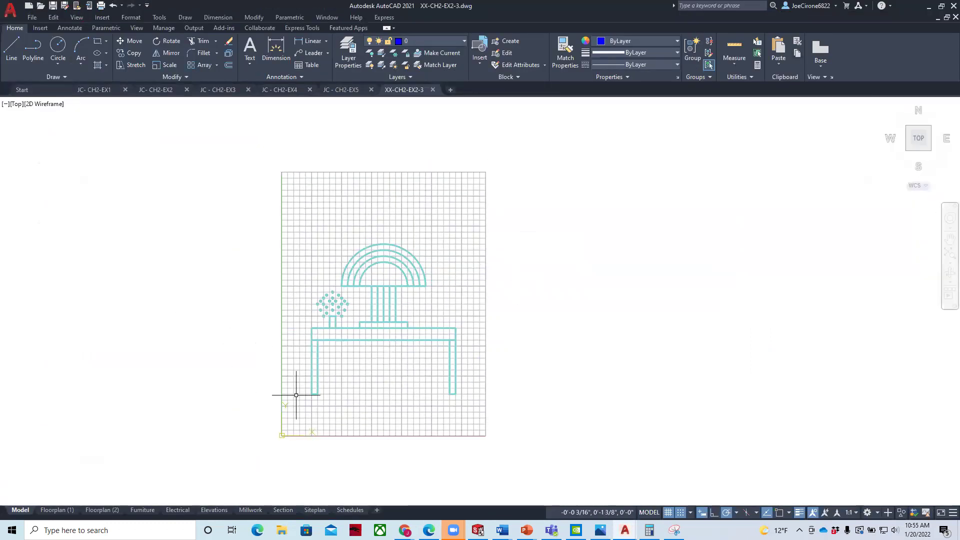
# Step: Trace the tabletop outline of the template as a closed rectangle of line segments on layer 0, and end the Line command
pyautogui.scroll(2, 372, 366)
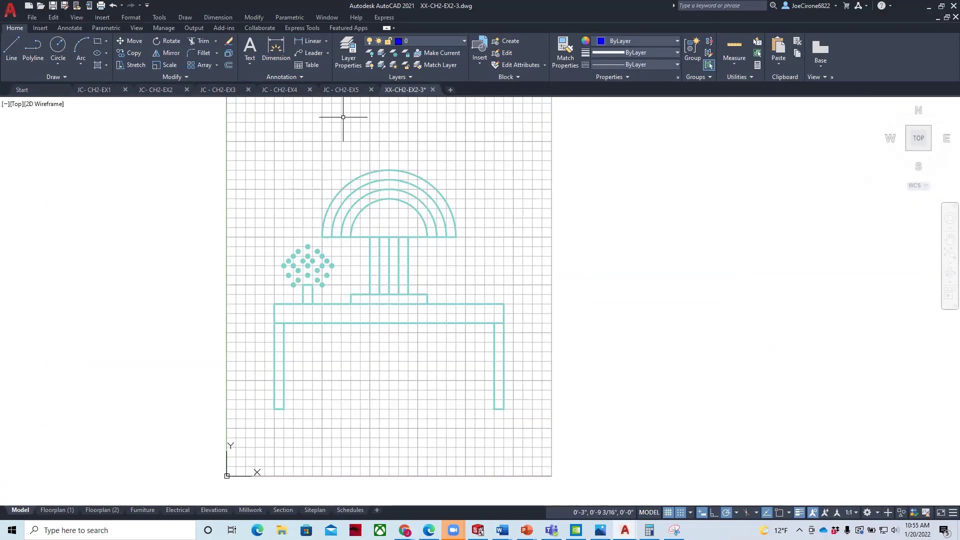
pyautogui.click(463, 43)
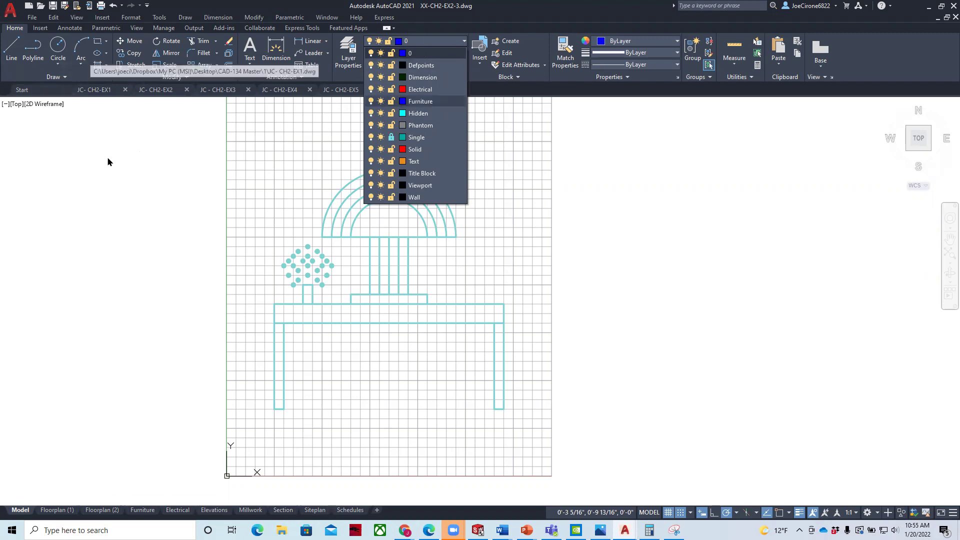
pyautogui.click(11, 51)
pyautogui.click(14, 50)
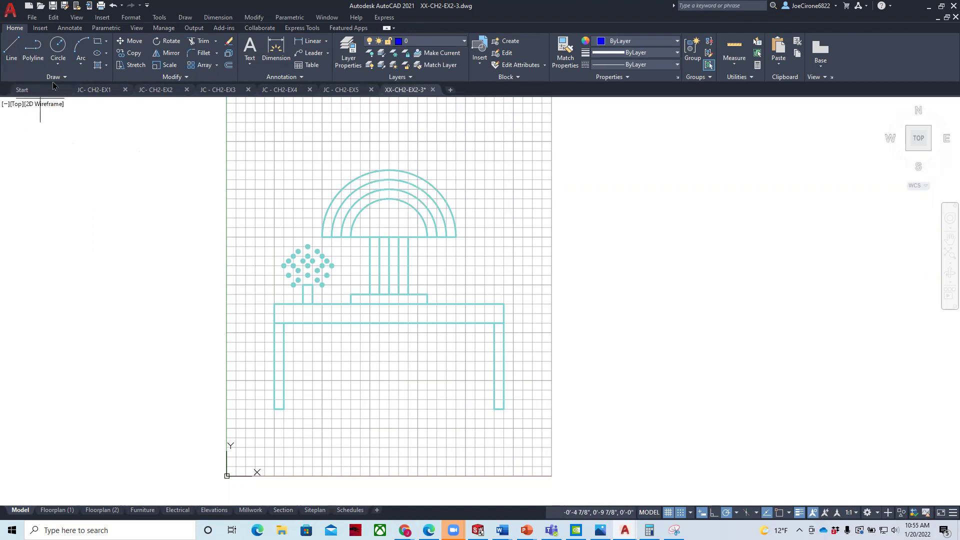
pyautogui.click(274, 303)
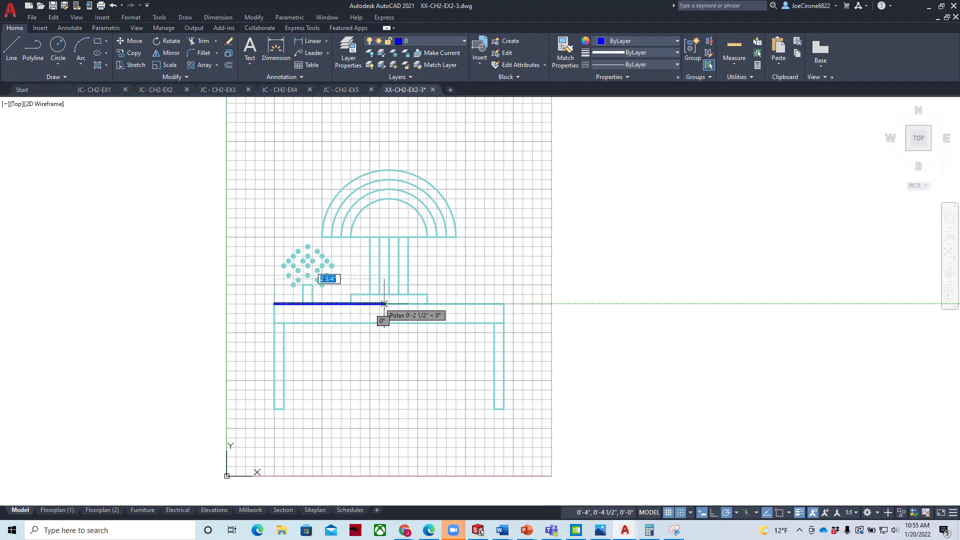
pyautogui.click(504, 303)
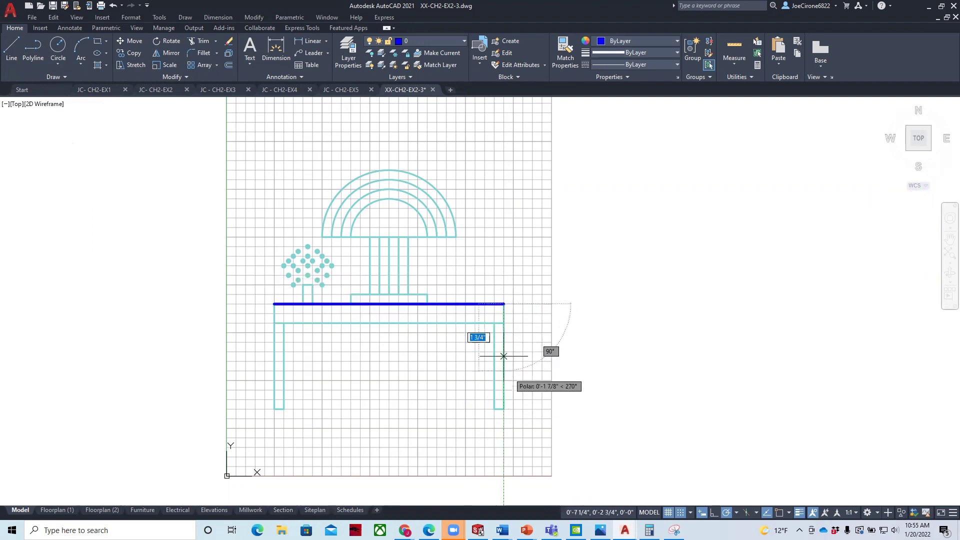
pyautogui.click(503, 323)
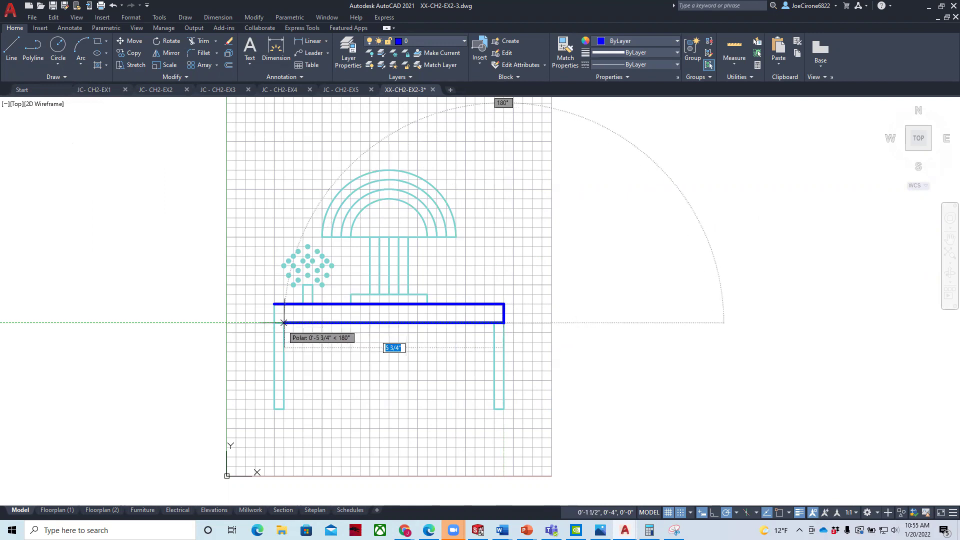
pyautogui.click(275, 323)
pyautogui.click(275, 303)
pyautogui.rightClick(236, 299)
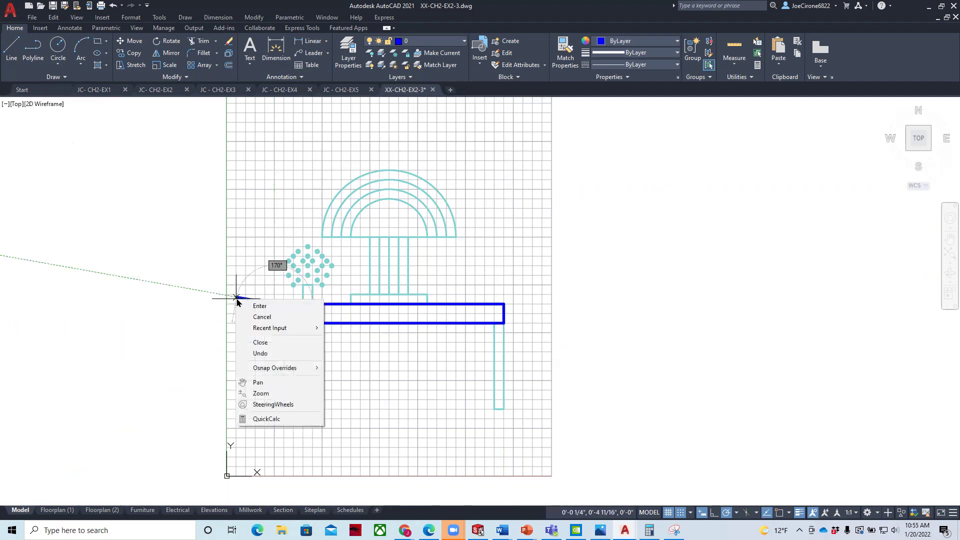
pyautogui.click(255, 310)
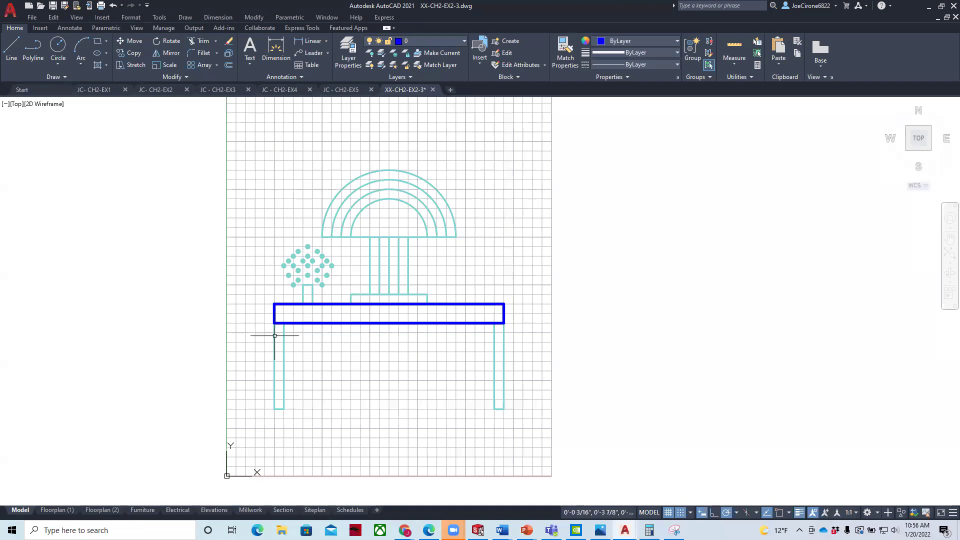
# Step: Trace both table legs below the tabletop, using lines for the left leg and a rectangle for the right one
pyautogui.click(12, 46)
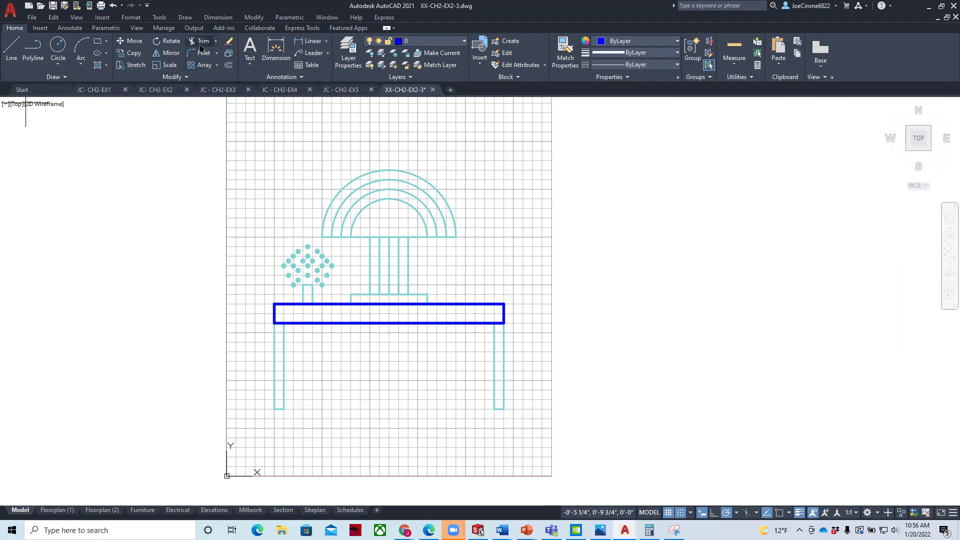
pyautogui.click(12, 47)
pyautogui.click(273, 323)
pyautogui.click(274, 408)
pyautogui.click(283, 409)
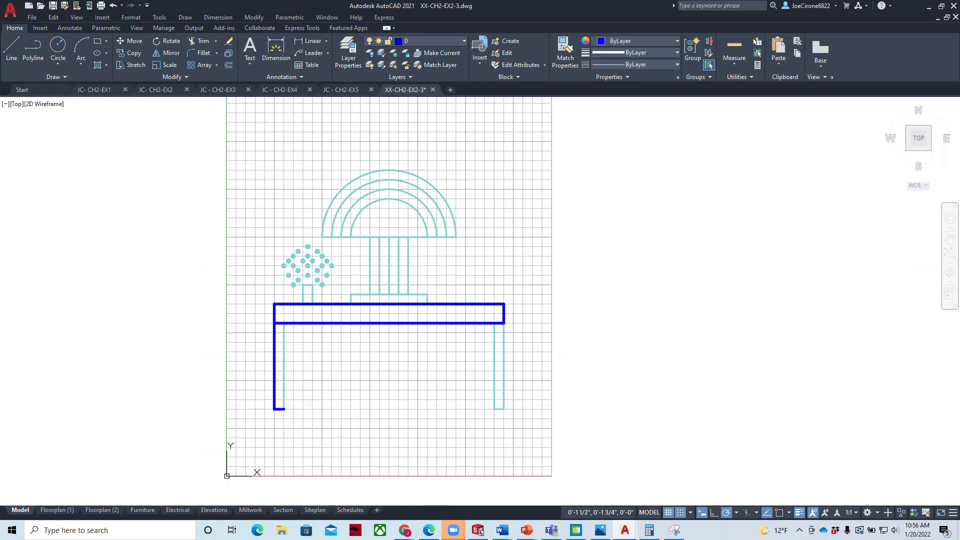
pyautogui.click(283, 322)
pyautogui.rightClick(279, 318)
pyautogui.click(295, 322)
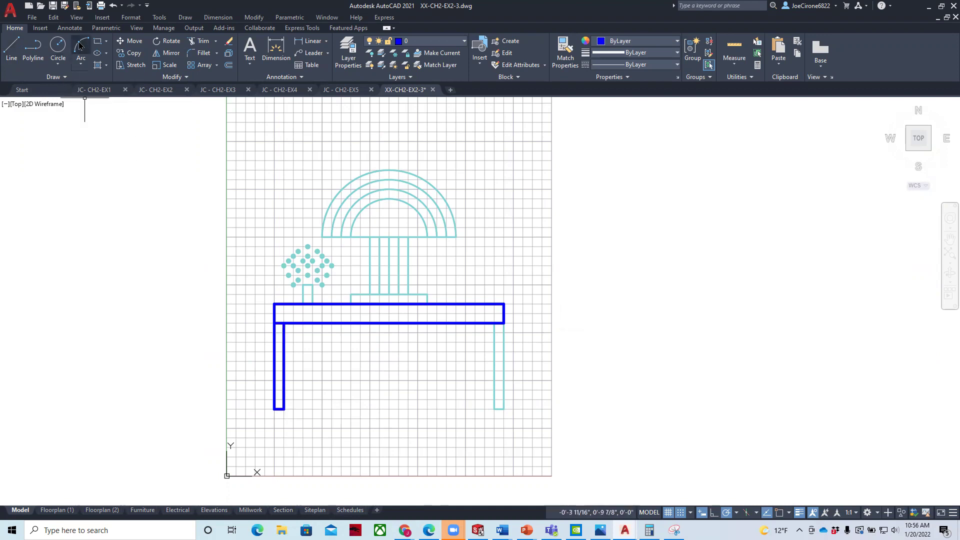
pyautogui.click(494, 322)
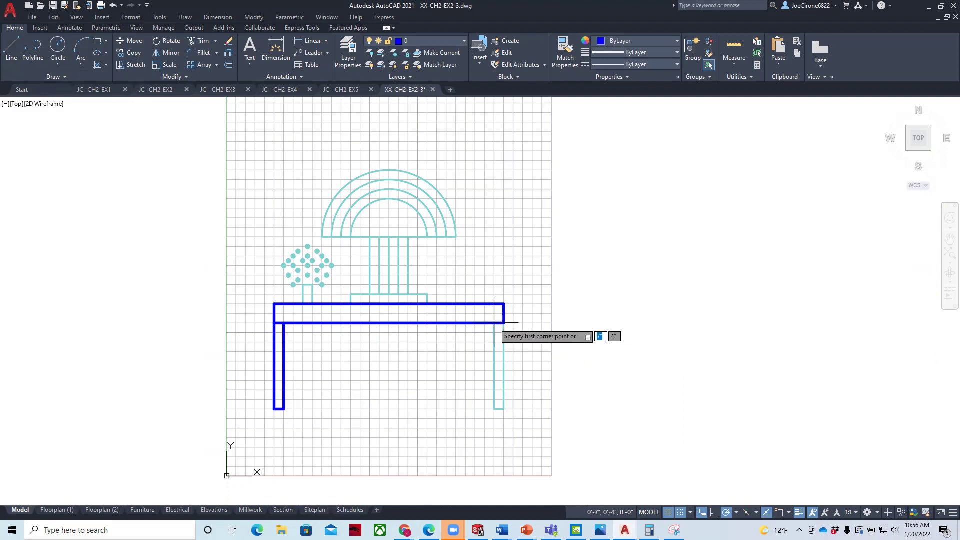
pyautogui.click(505, 408)
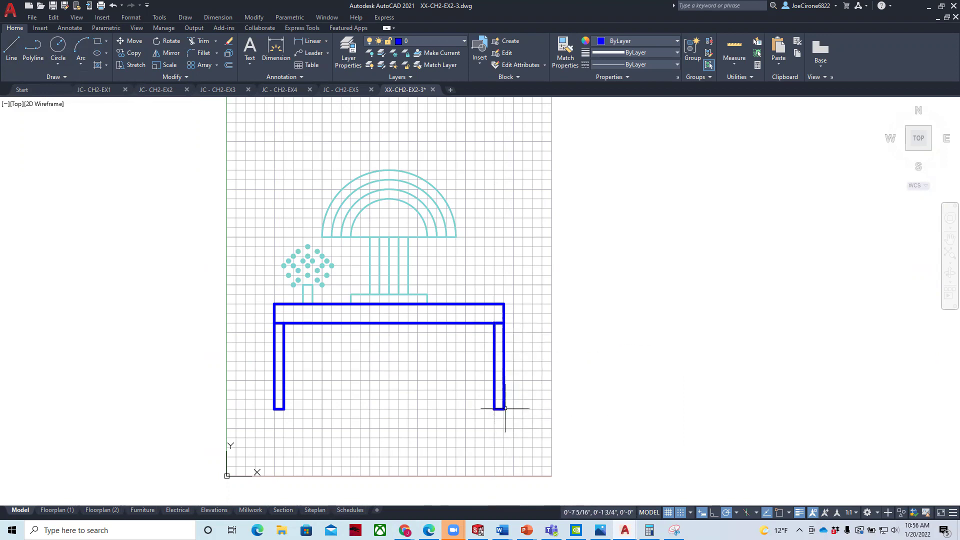
# Step: Trace the innermost lampshade semicircle with a 3-point arc from its left end through the crown to its right end
pyautogui.click(82, 65)
pyautogui.click(95, 81)
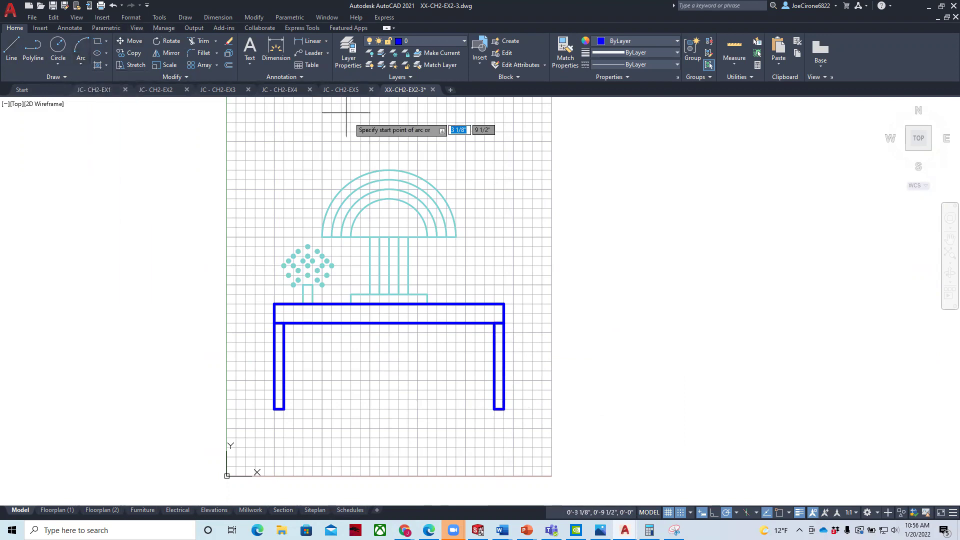
pyautogui.click(351, 235)
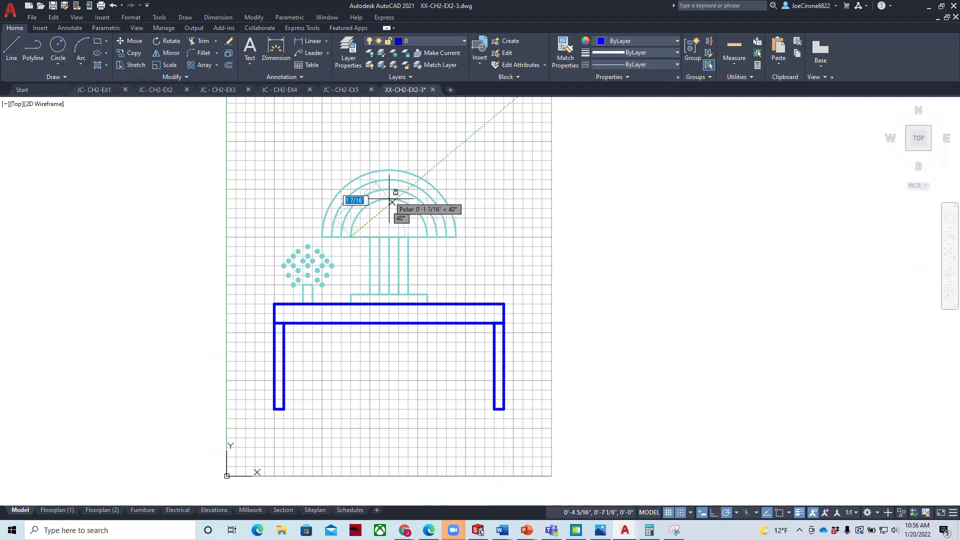
pyautogui.scroll(7, 379, 191)
pyautogui.click(380, 191)
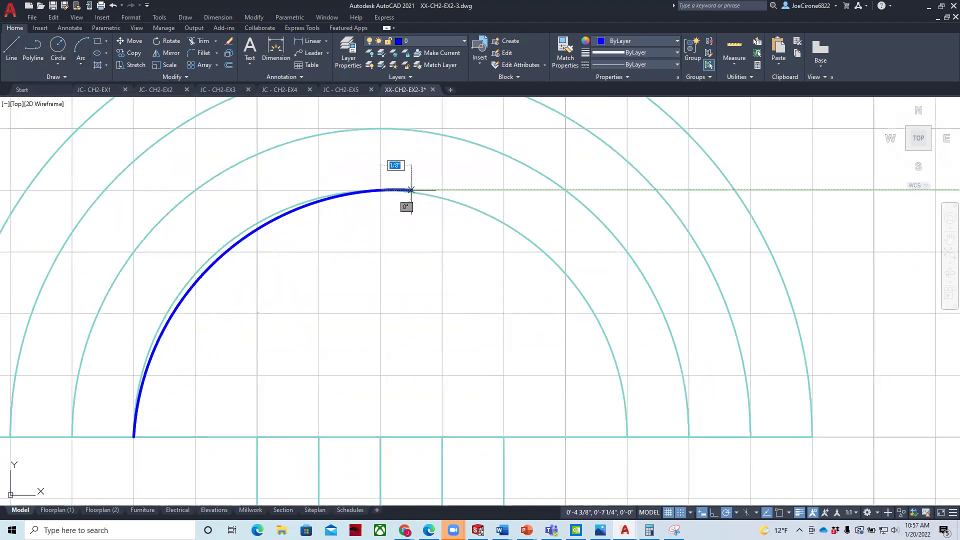
pyautogui.click(627, 436)
pyautogui.scroll(-5, 567, 420)
pyautogui.moveTo(459, 327)
pyautogui.mouseDown(button='middle')
pyautogui.moveTo(403, 217)
pyautogui.moveTo(381, 194)
pyautogui.mouseUp(button='middle')
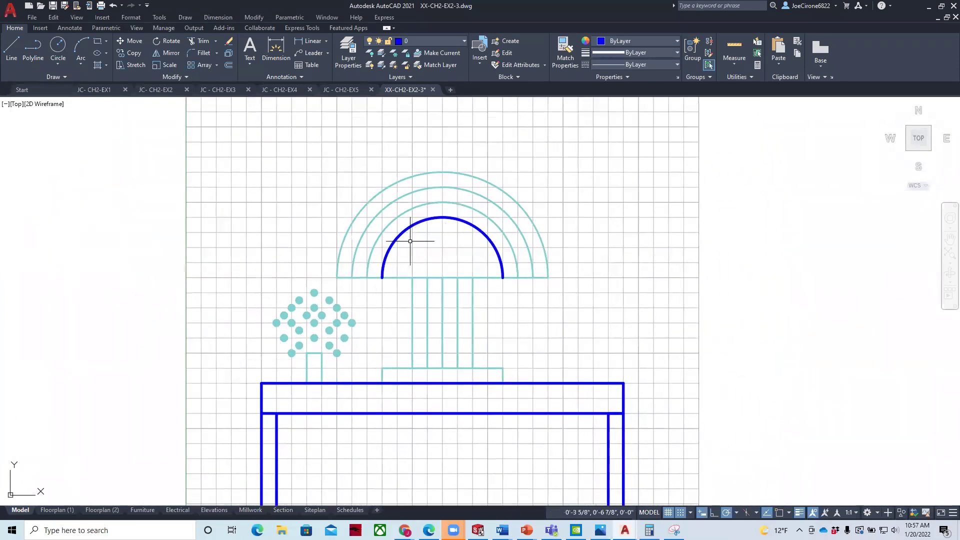
# Step: Try placing a donut with the default diameters on the plant's lower centre dot with grid snap off, and erase it
pyautogui.scroll(-2, 368, 300)
pyautogui.moveTo(374, 284); pyautogui.dragTo(411, 269, button='middle')
pyautogui.scroll(8, 345, 310)
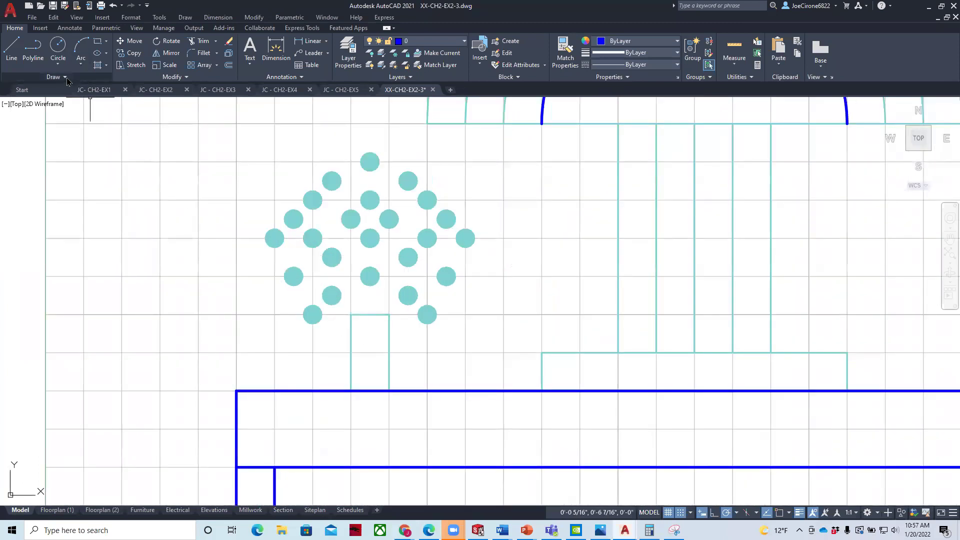
pyautogui.click(70, 77)
pyautogui.click(57, 100)
pyautogui.click(370, 276)
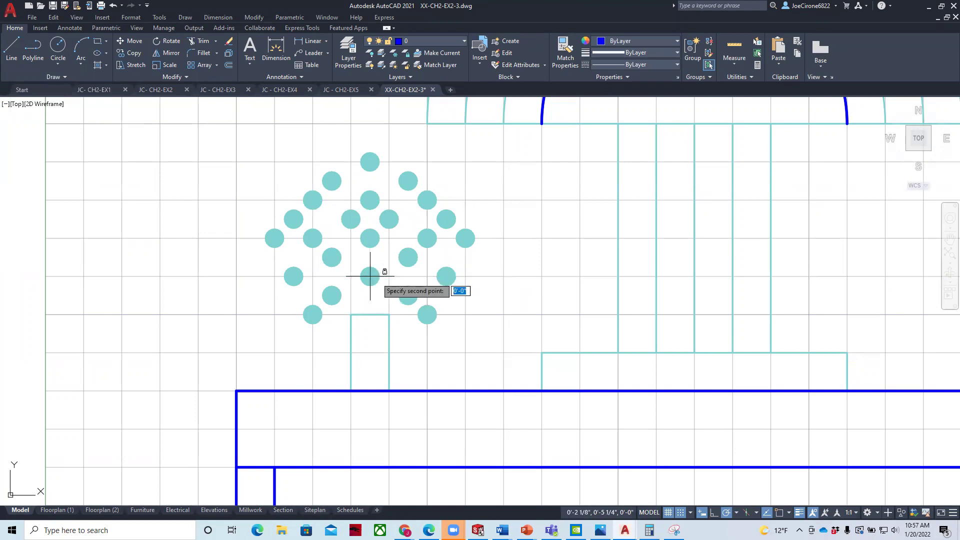
pyautogui.click(681, 513)
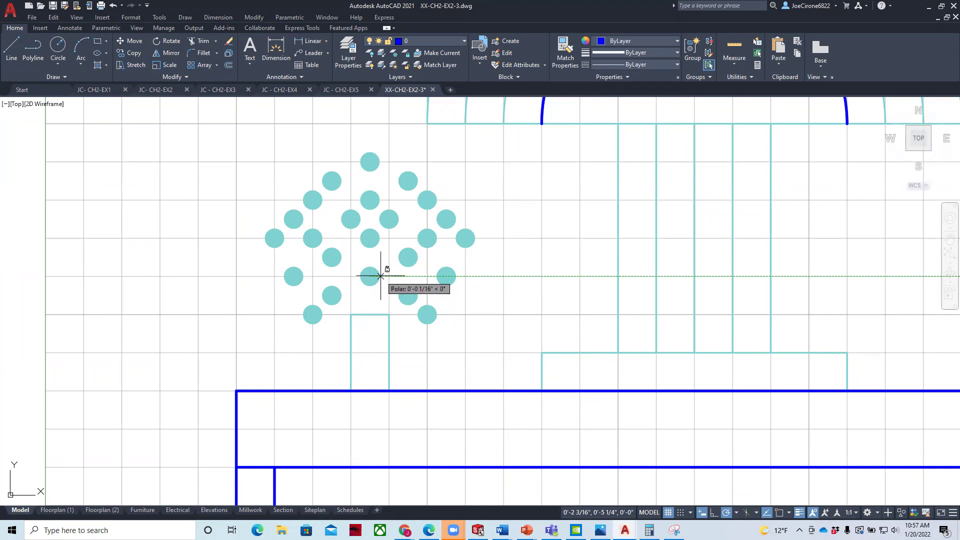
pyautogui.press('Return')
pyautogui.press('Return')
pyautogui.press('Return')
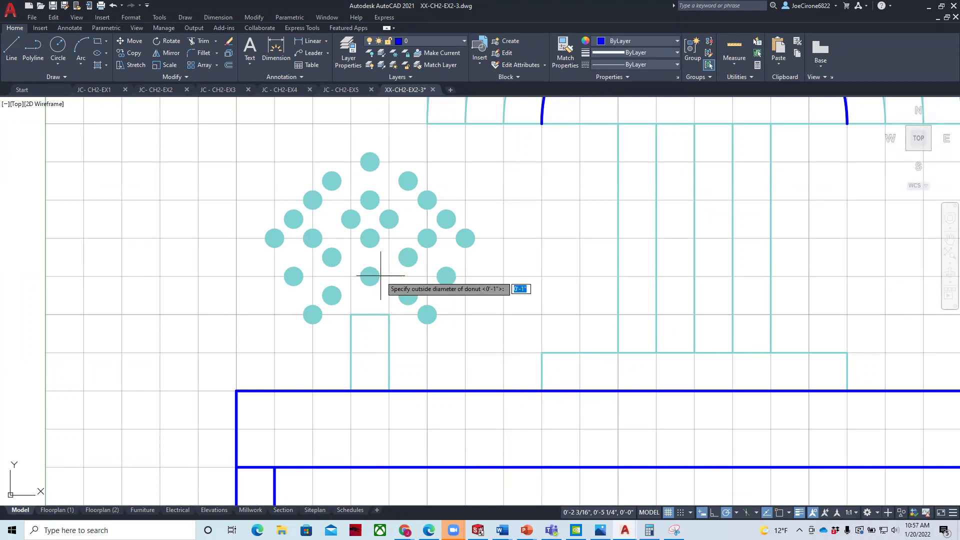
pyautogui.press('Return')
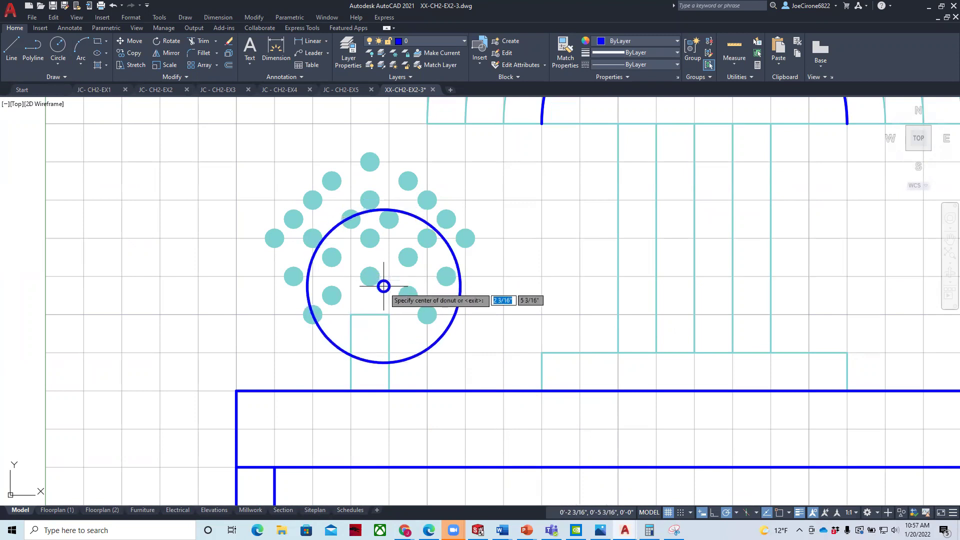
pyautogui.click(372, 278)
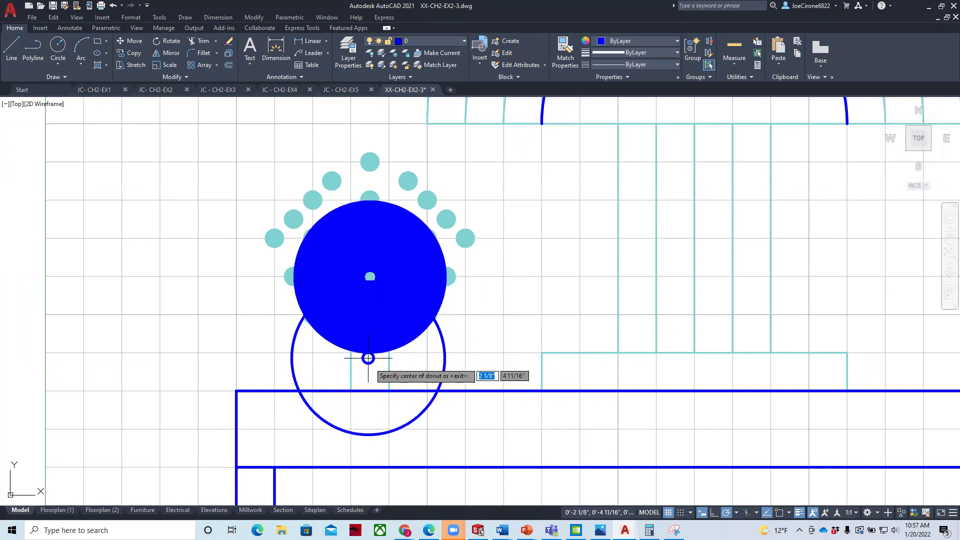
pyautogui.press('Return')
pyautogui.click(391, 204)
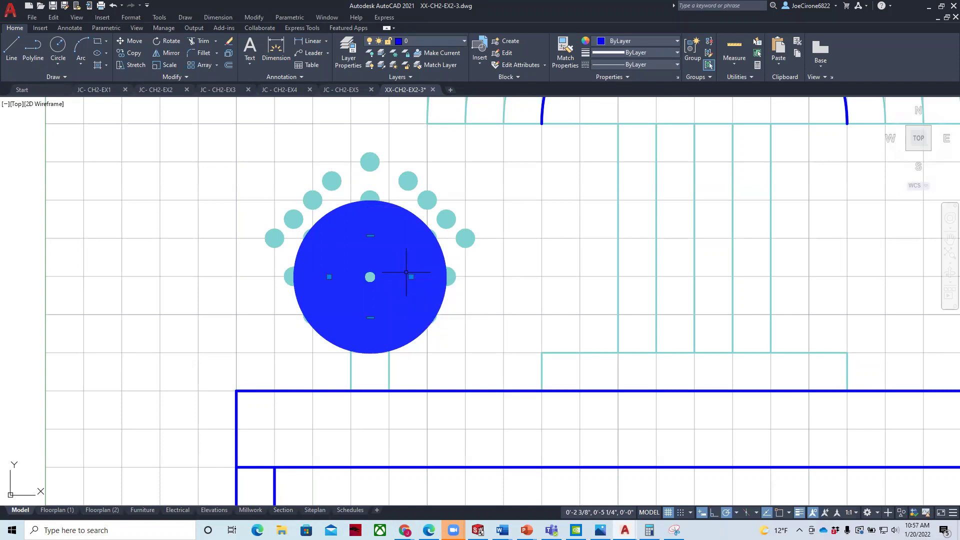
pyautogui.click(229, 41)
# Step: Turn grid snap back on and trace the plant's stem on the tabletop with a rectangle
pyautogui.scroll(-5, 503, 325)
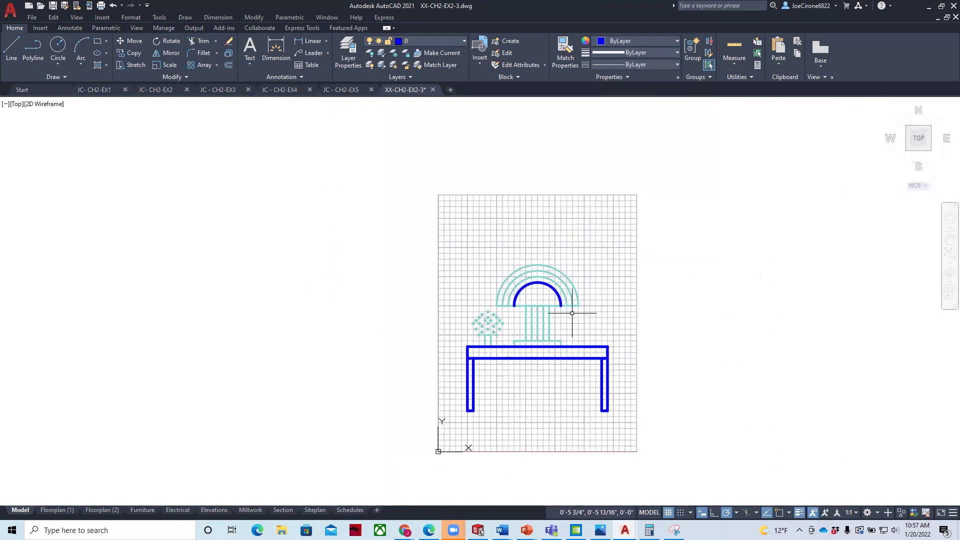
pyautogui.scroll(3, 533, 278)
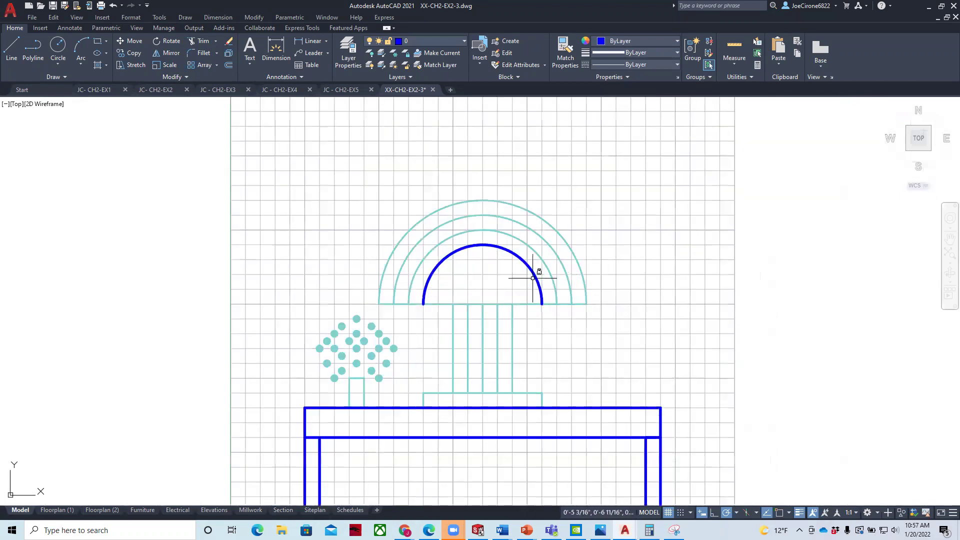
pyautogui.click(97, 41)
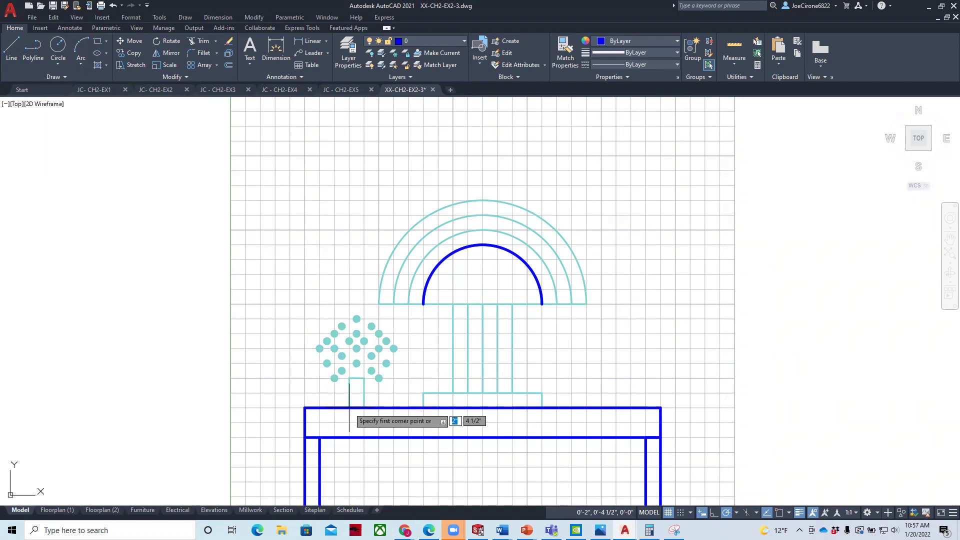
pyautogui.click(680, 515)
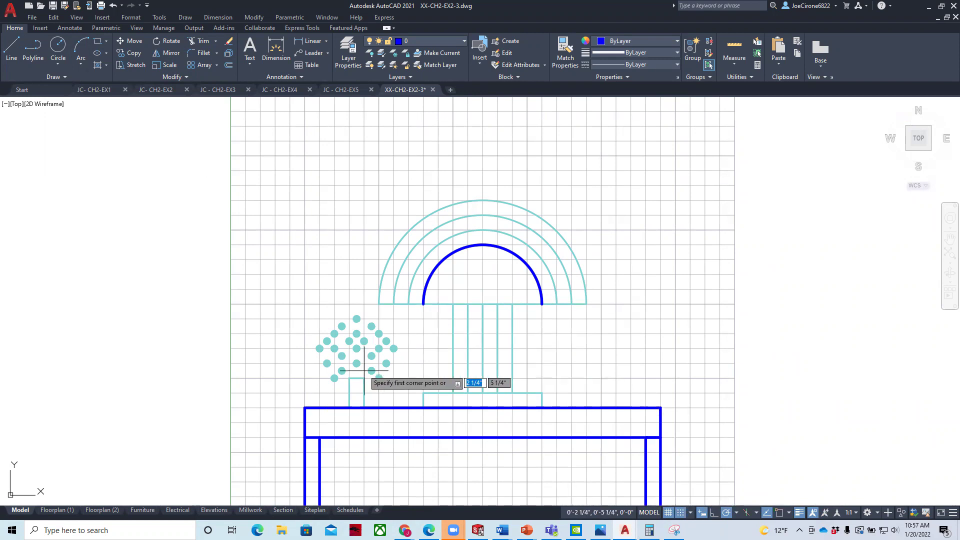
pyautogui.click(348, 407)
pyautogui.click(366, 379)
# Step: Start saving a copy of the drawing in DWG format and change the file name to JC-CH2-EX2-3
pyautogui.scroll(-2, 480, 350)
pyautogui.scroll(-1, 480, 350)
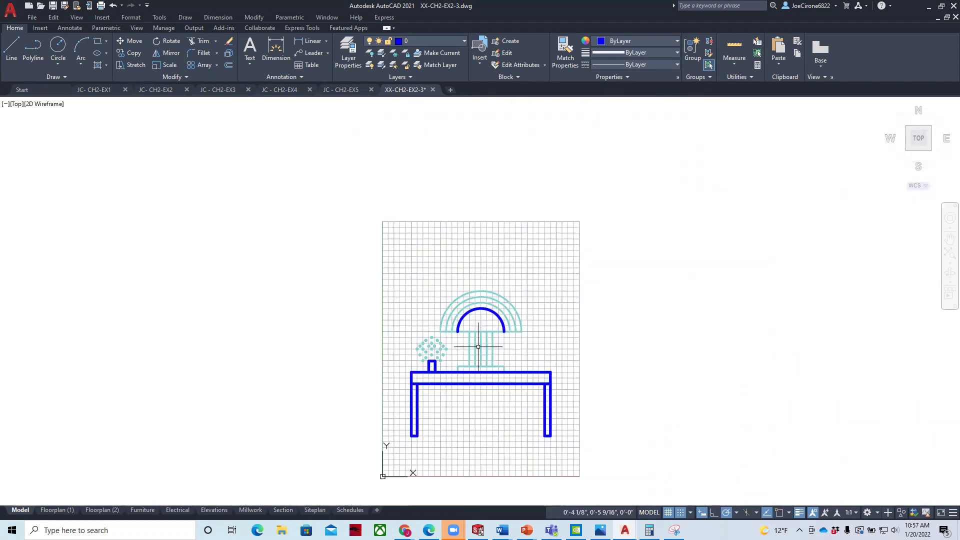
pyautogui.click(32, 18)
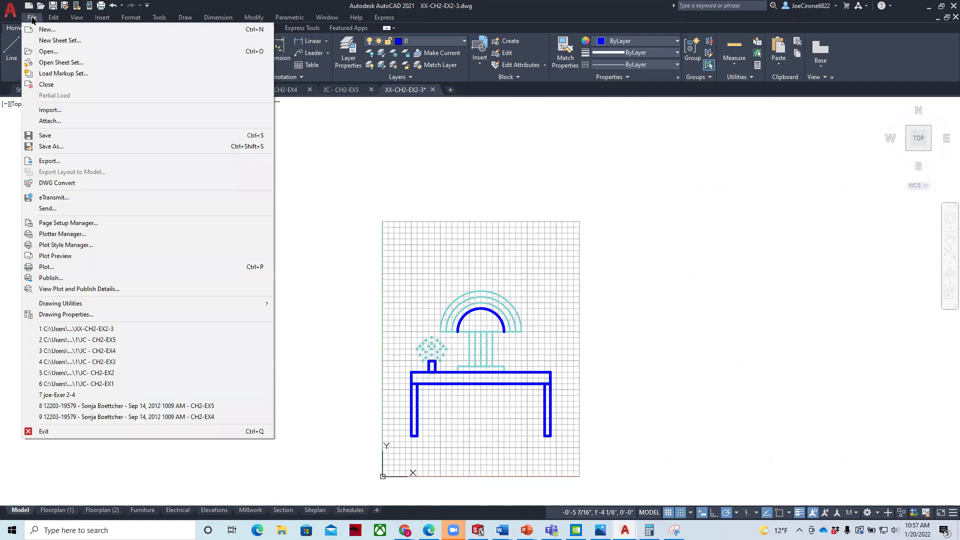
pyautogui.click(7, 13)
pyautogui.click(9, 12)
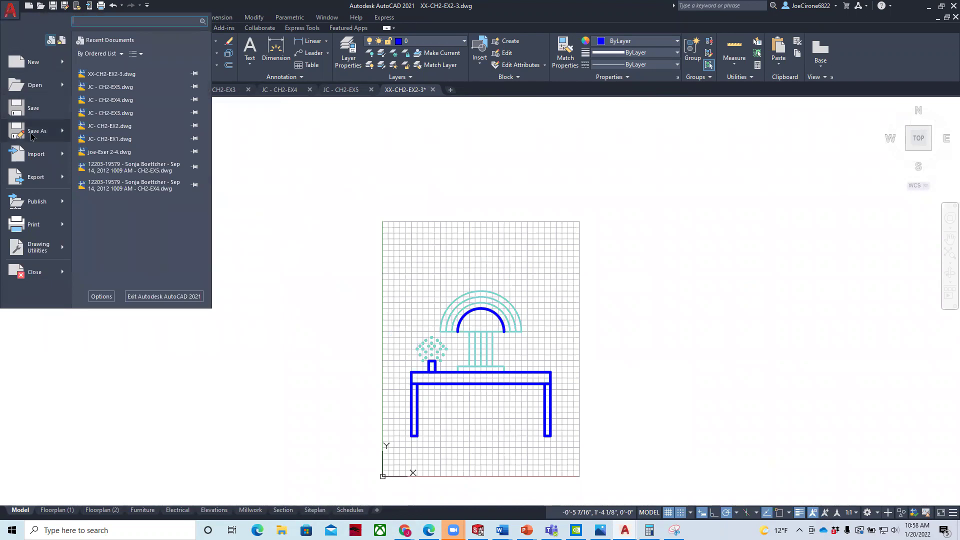
pyautogui.moveTo(31, 135)
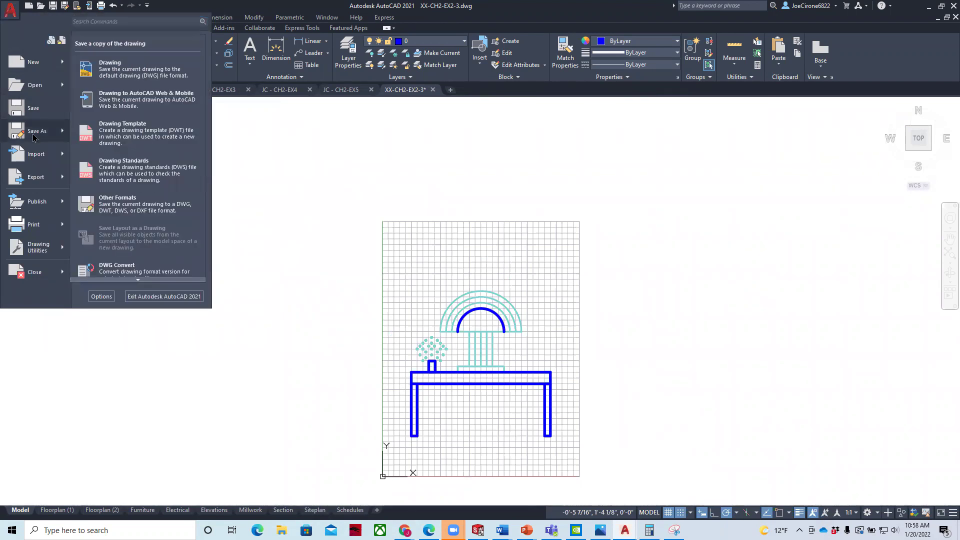
pyautogui.click(111, 69)
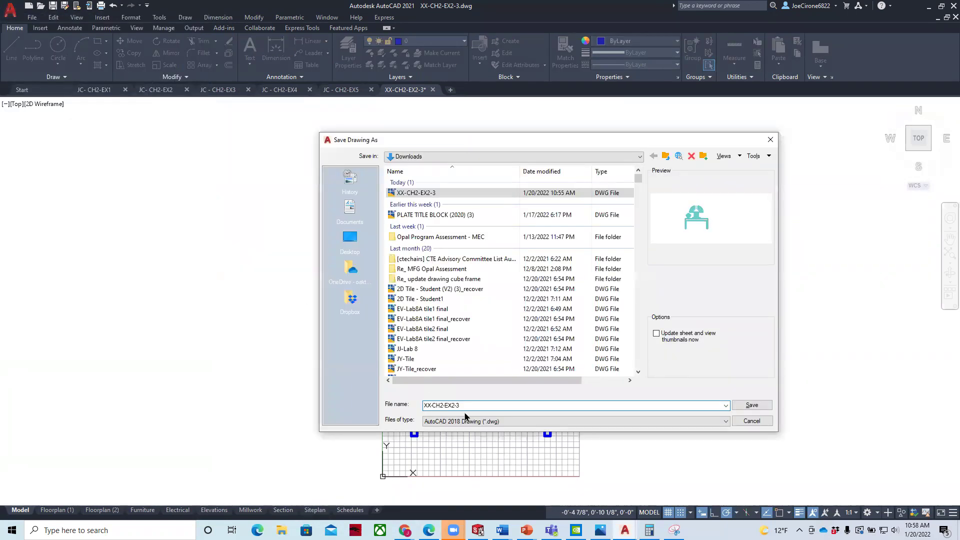
pyautogui.moveTo(432, 404); pyautogui.dragTo(421, 405)
pyautogui.write('JC')
# Step: Set the save location to folder 1 inside CAD-134 Master on the desktop
pyautogui.click(349, 239)
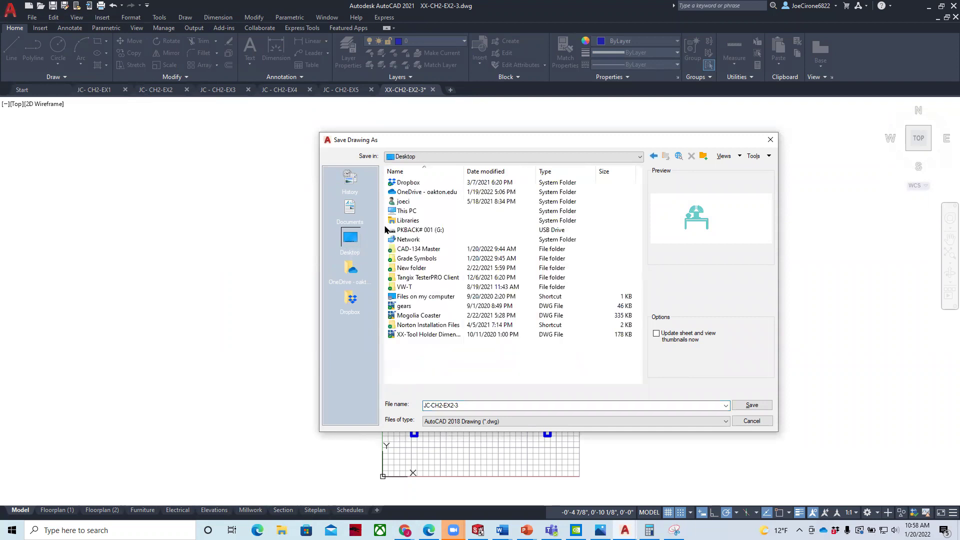
pyautogui.doubleClick(421, 248)
pyautogui.doubleClick(415, 193)
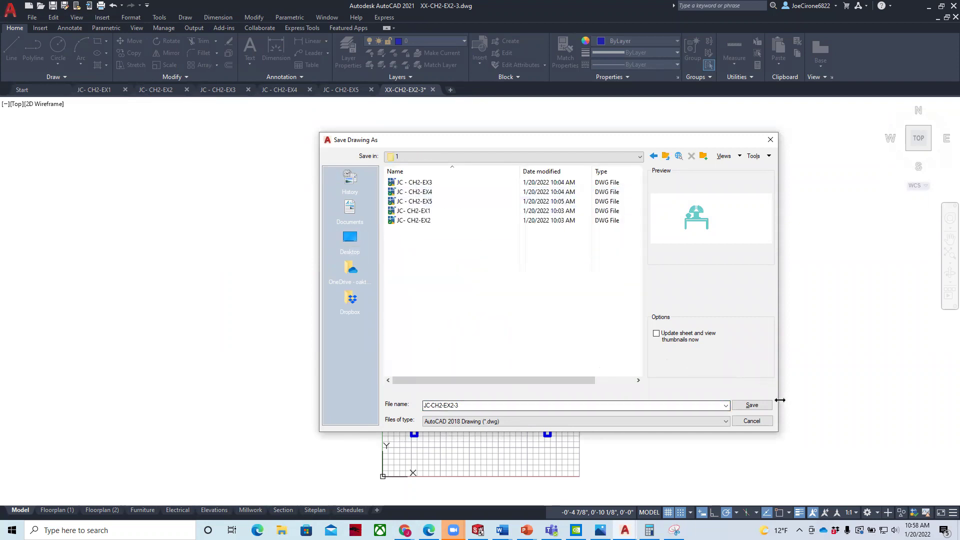
# Step: Save the drawing as JC-CH2-EX2-3 in folder 1 and switch to the course website in the browser
pyautogui.click(749, 406)
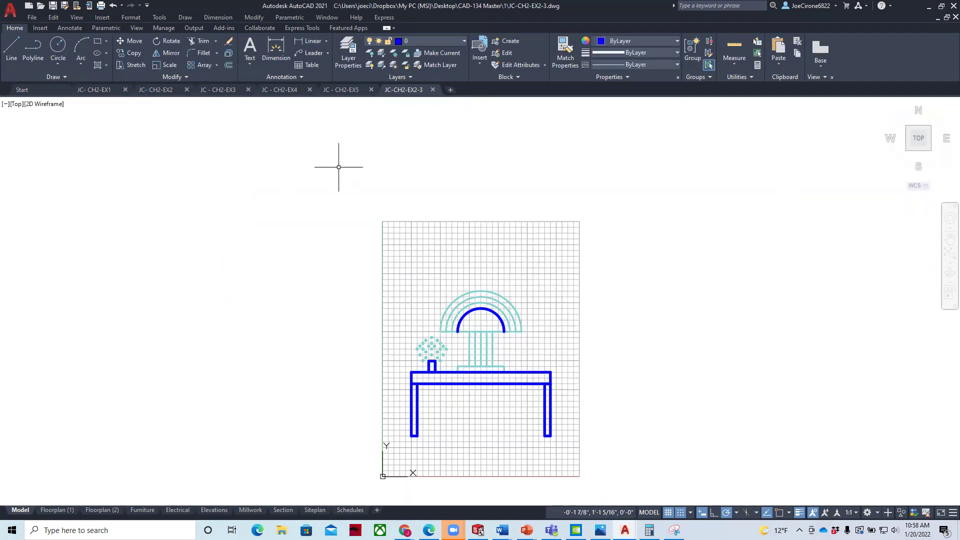
pyautogui.click(929, 7)
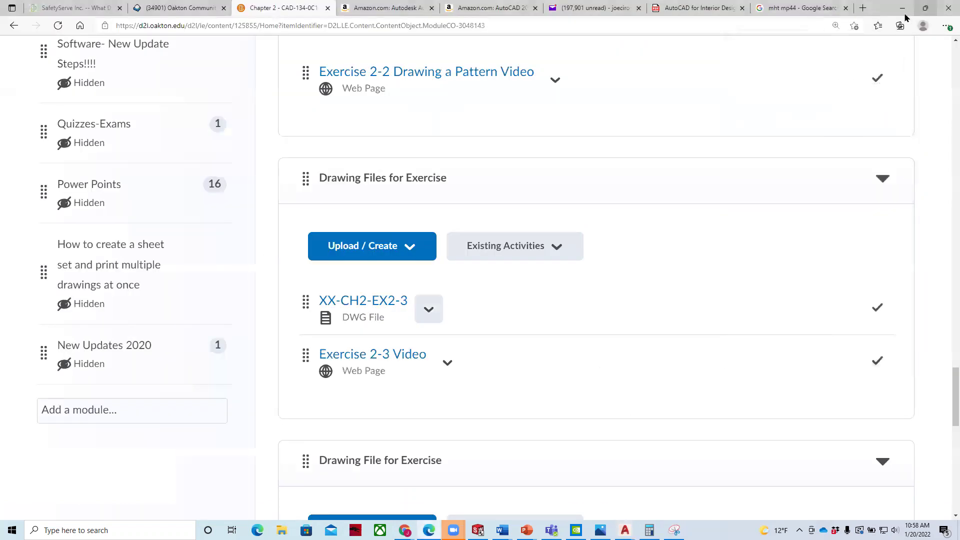
# Step: Switch the CAD-134-0C1 course site to the student view
pyautogui.scroll(20, 665, 330)
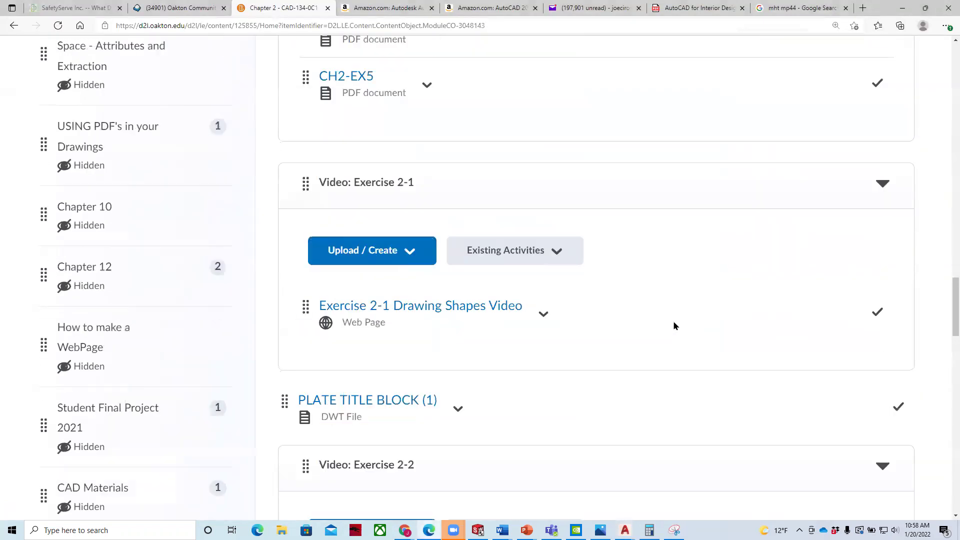
pyautogui.scroll(10, 672, 326)
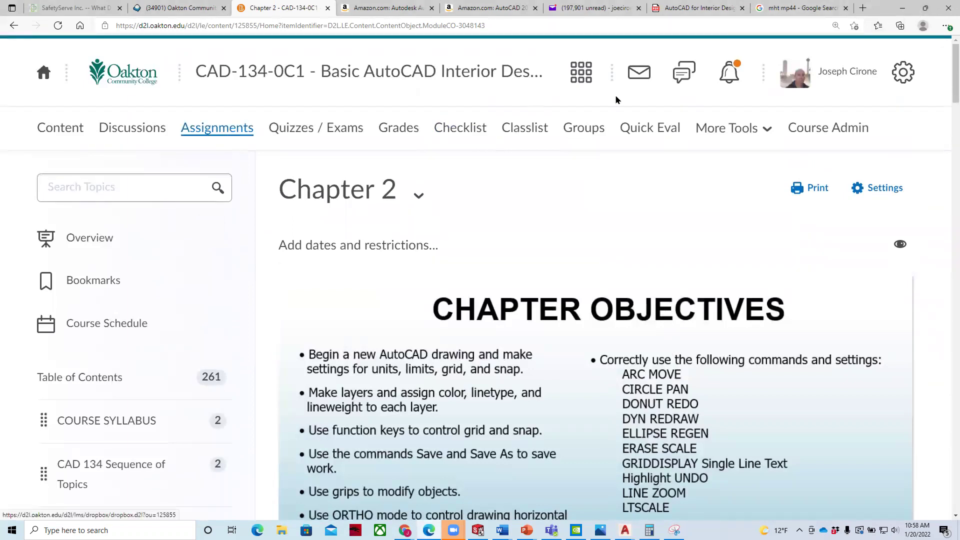
pyautogui.click(811, 75)
pyautogui.click(774, 129)
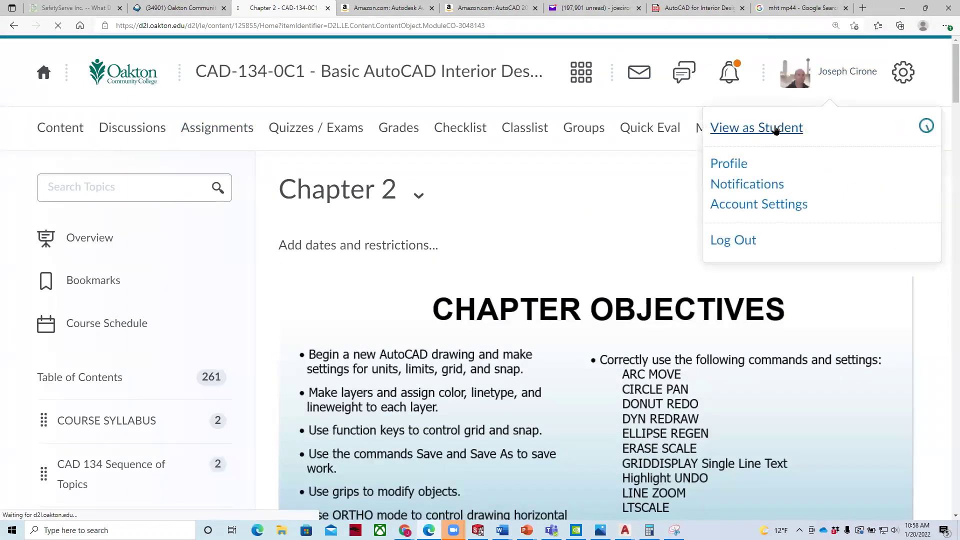
# Step: Open the Chapter 2 submission folder from the course's assignments
pyautogui.click(218, 130)
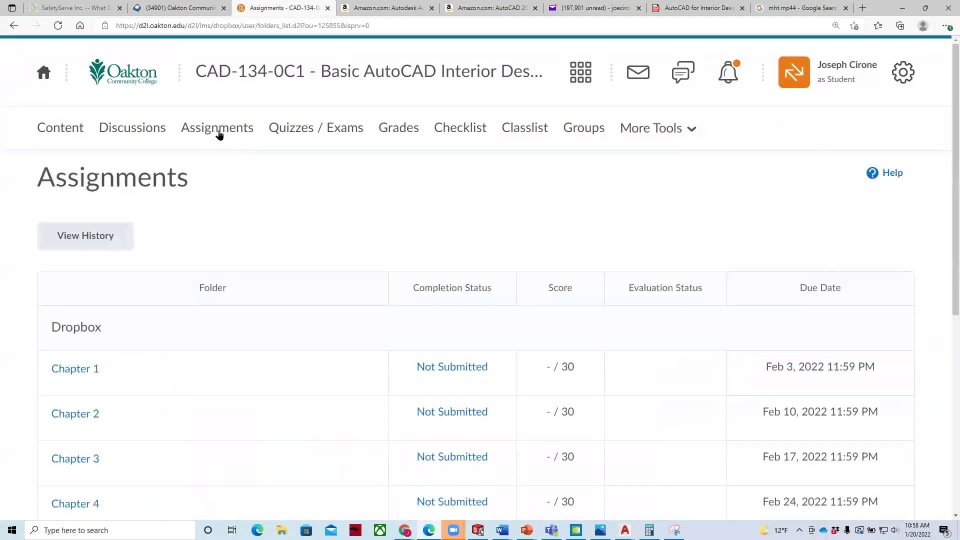
pyautogui.scroll(-3, 216, 148)
pyautogui.scroll(-1, 216, 148)
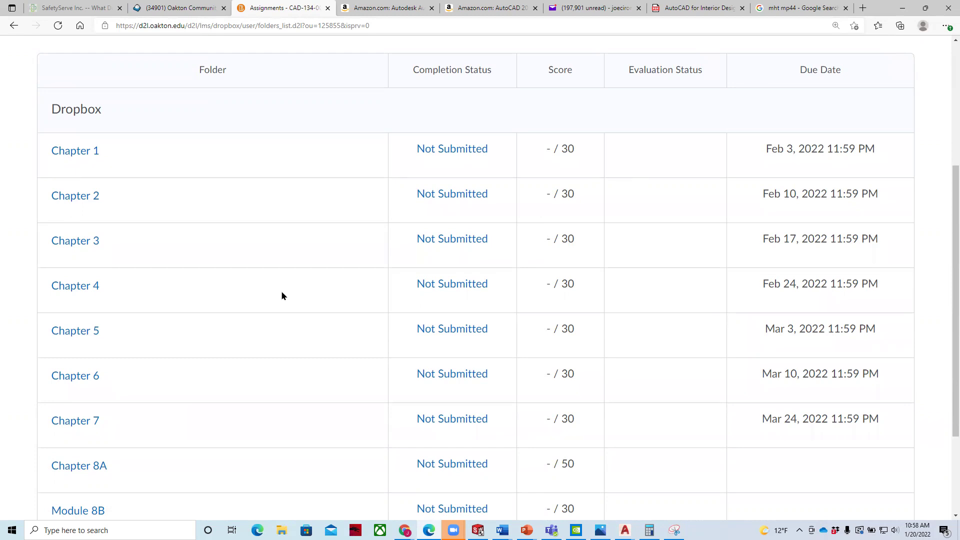
pyautogui.click(77, 197)
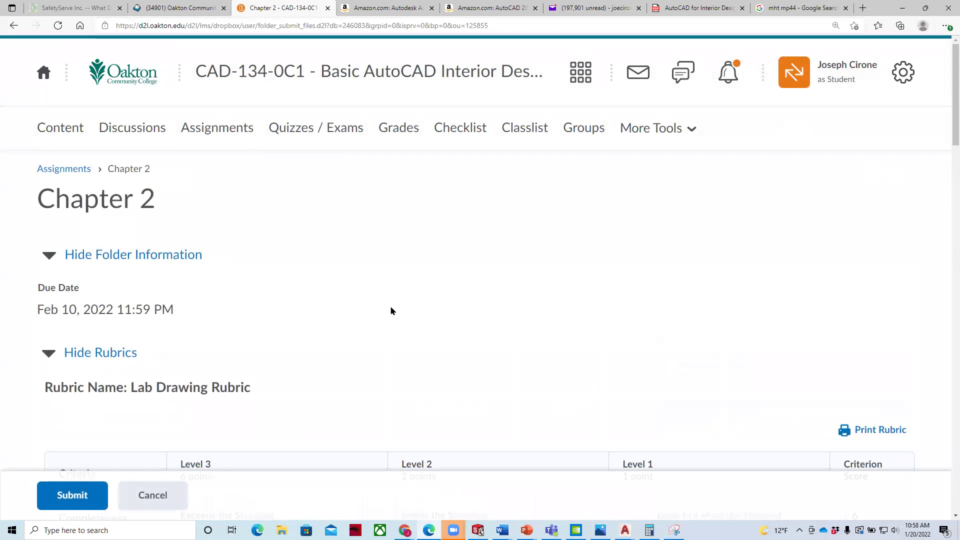
# Step: Review the Lab Drawing Rubric for Chapter 2, from the Completeness criterion through to the overall score levels
pyautogui.scroll(-5, 395, 312)
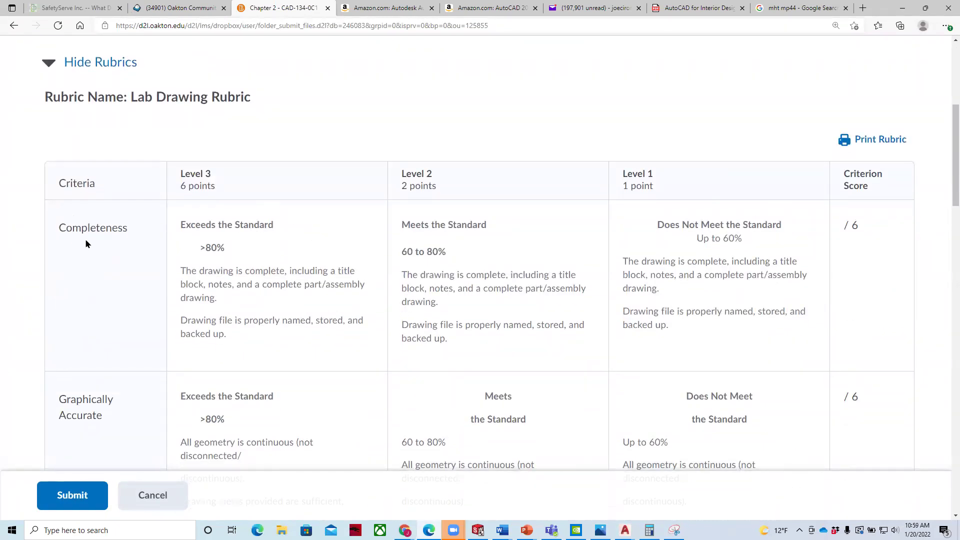
pyautogui.scroll(-3, 91, 278)
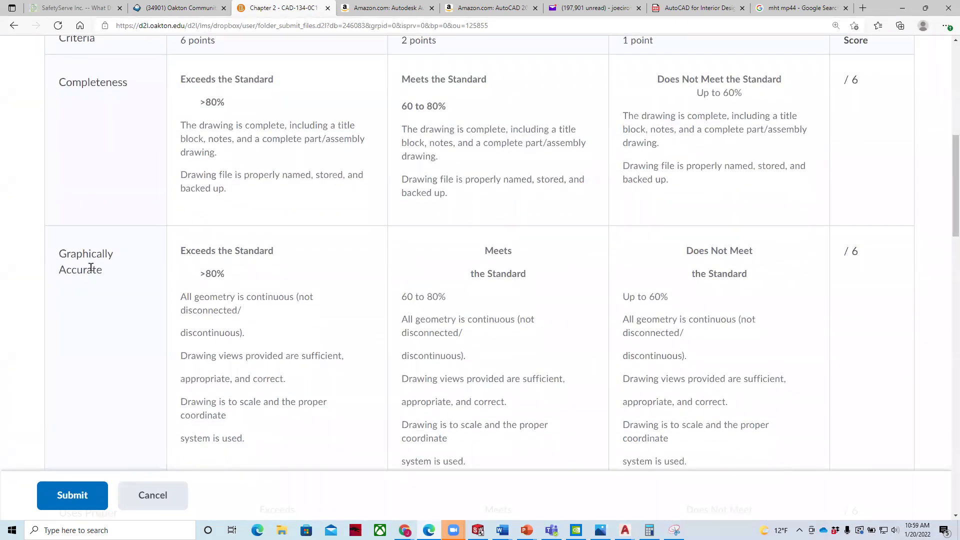
pyautogui.scroll(-7, 120, 290)
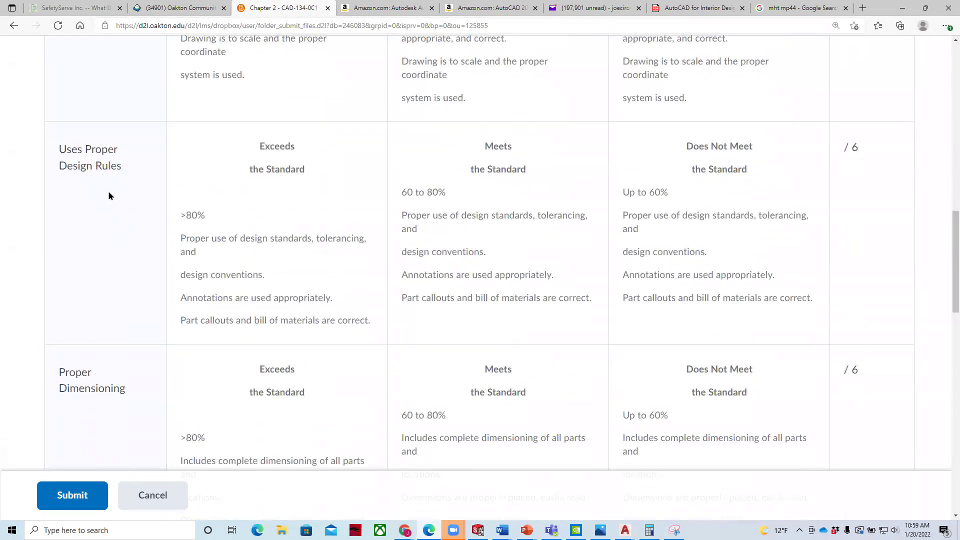
pyautogui.scroll(-4, 173, 255)
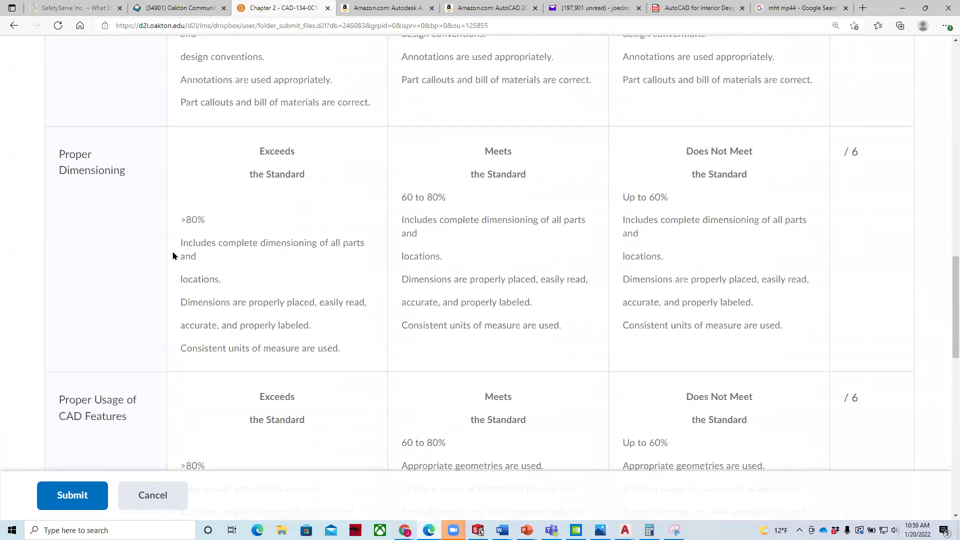
pyautogui.scroll(-4, 115, 216)
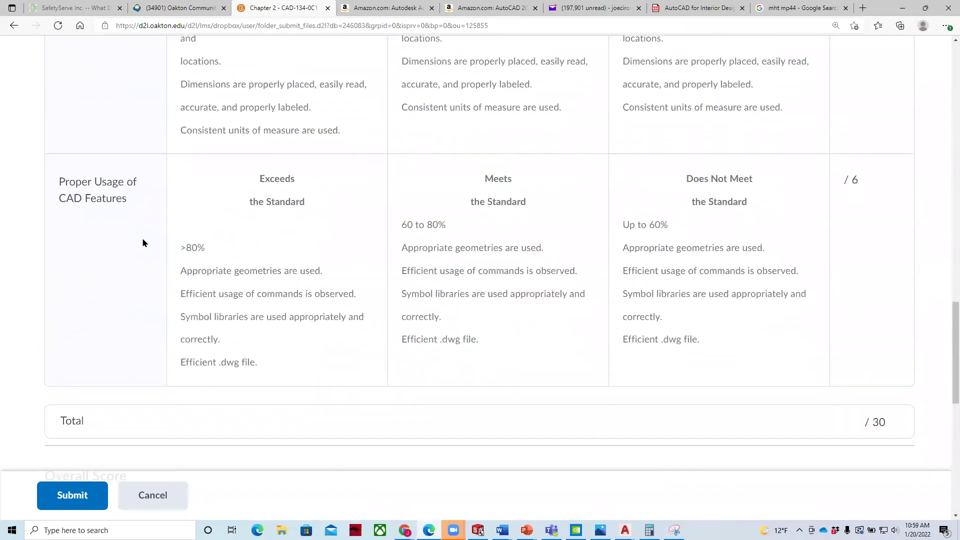
pyautogui.scroll(-3, 142, 240)
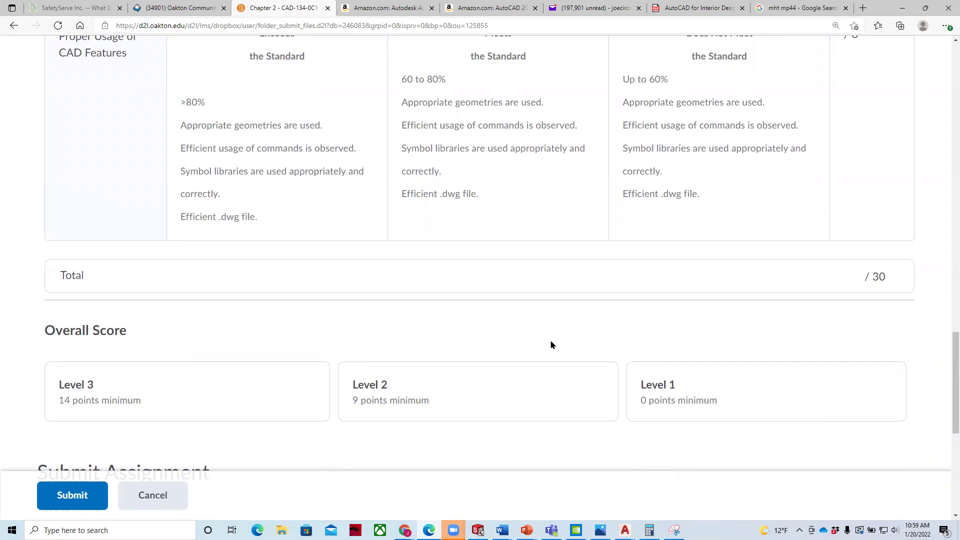
# Step: Enter the submission comments "Please look at this drawing." and "Students can attach drawings here" on separate lines
pyautogui.scroll(-7, 550, 342)
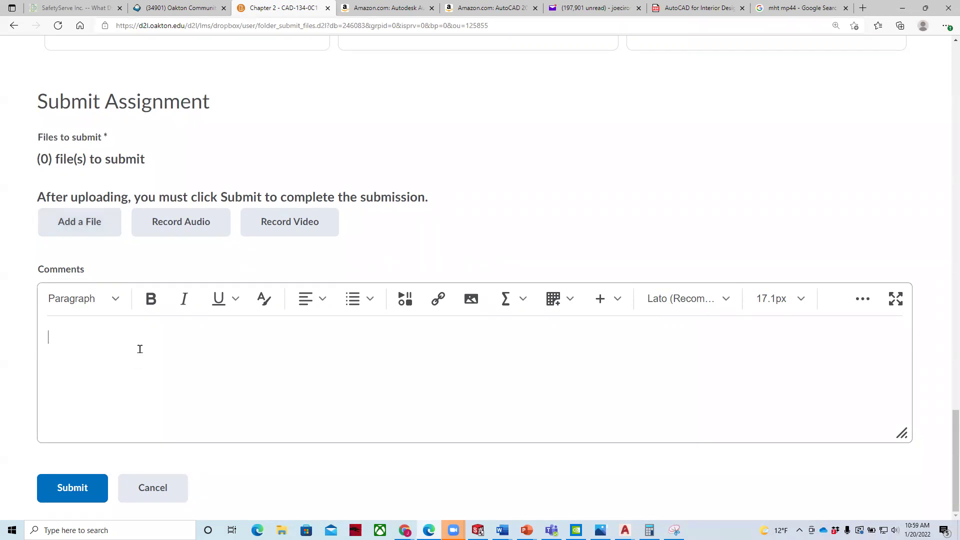
pyautogui.write('ease look at this drawing. ')
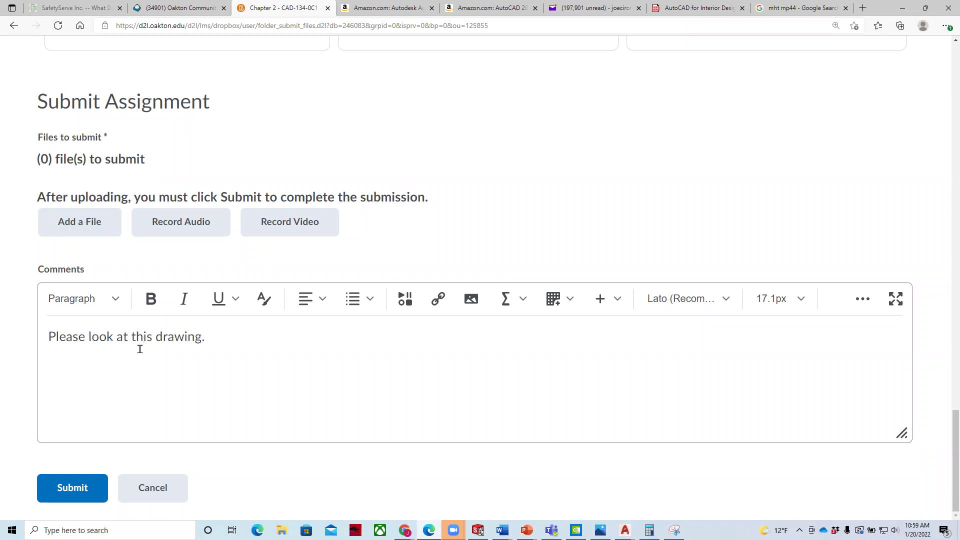
pyautogui.write('Students can attach drawings')
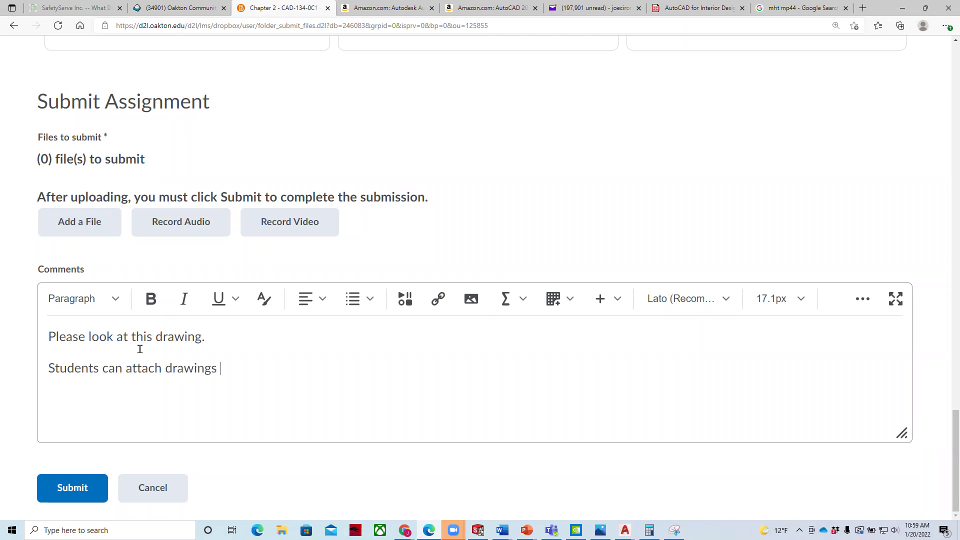
pyautogui.write(' here')
# Step: Start adding a file from the computer and browse to folder 1 inside CAD-134 Master on the desktop
pyautogui.click(92, 234)
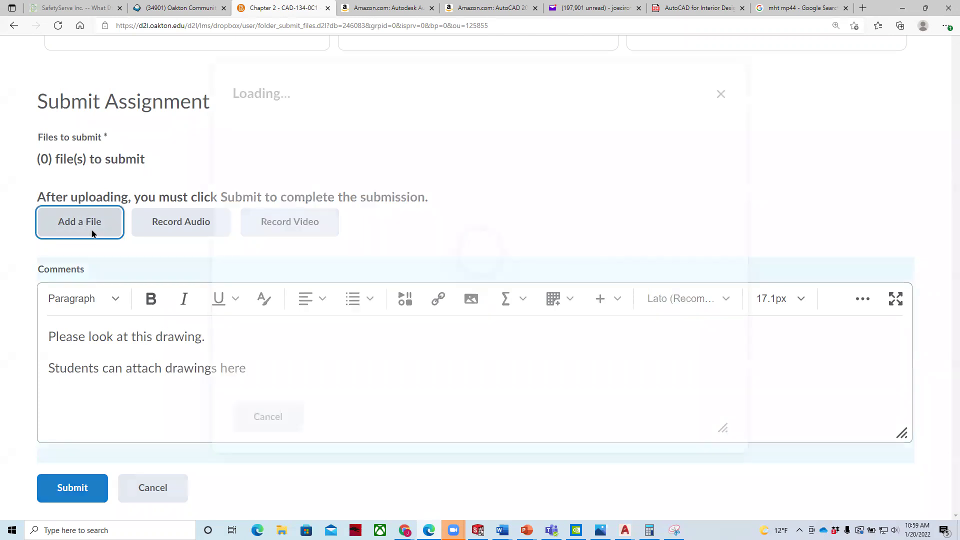
pyautogui.click(301, 193)
pyautogui.click(307, 208)
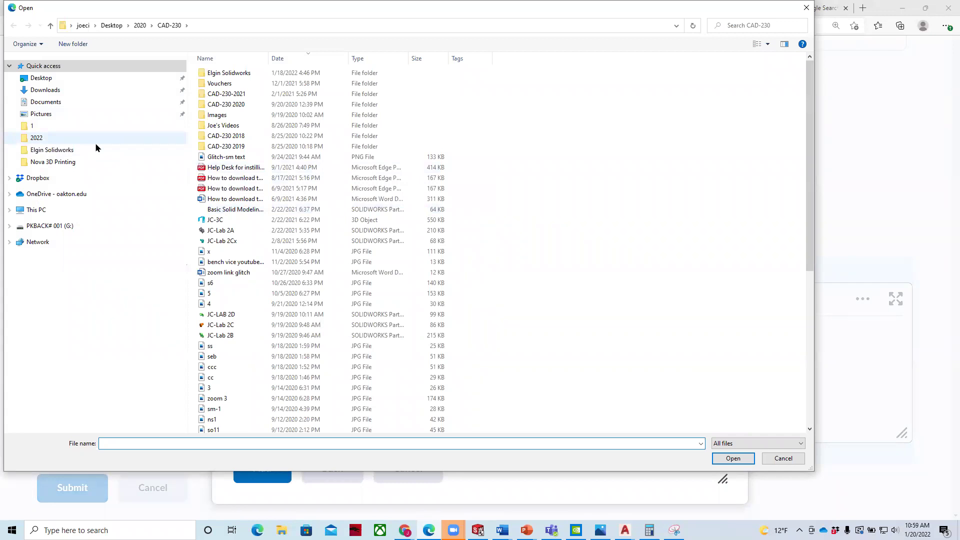
pyautogui.click(61, 80)
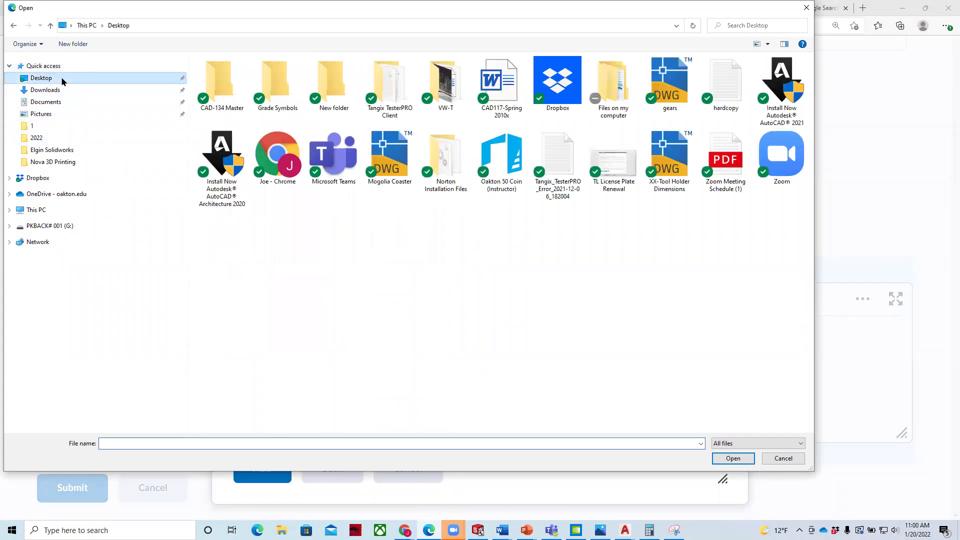
pyautogui.doubleClick(226, 92)
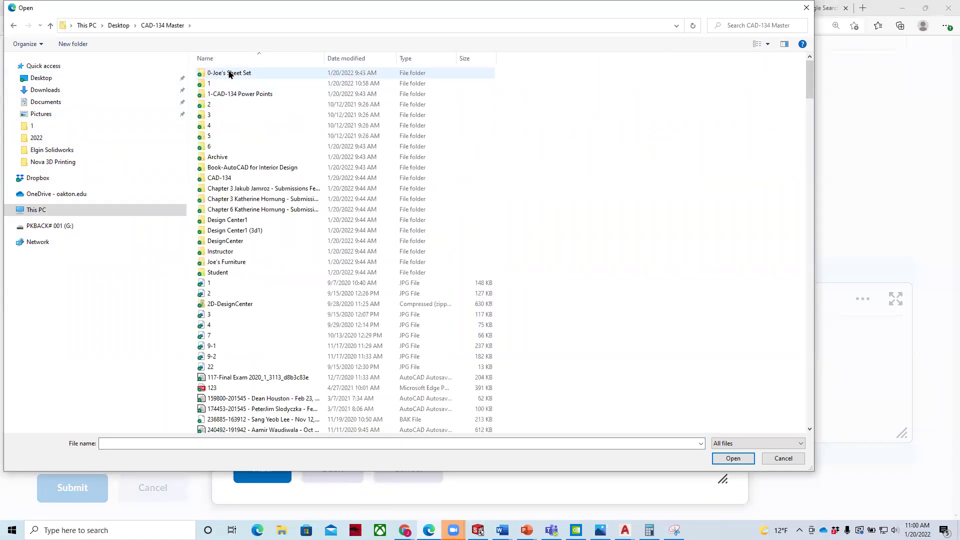
pyautogui.doubleClick(228, 85)
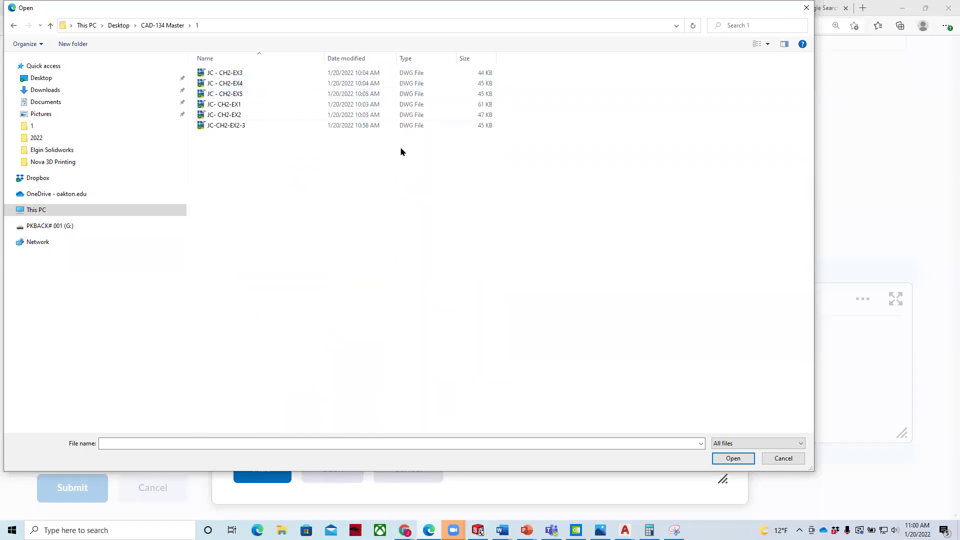
# Step: Sort the files by date modified and attach the JC-CH2-EX2-3 drawing to the submission
pyautogui.click(242, 129)
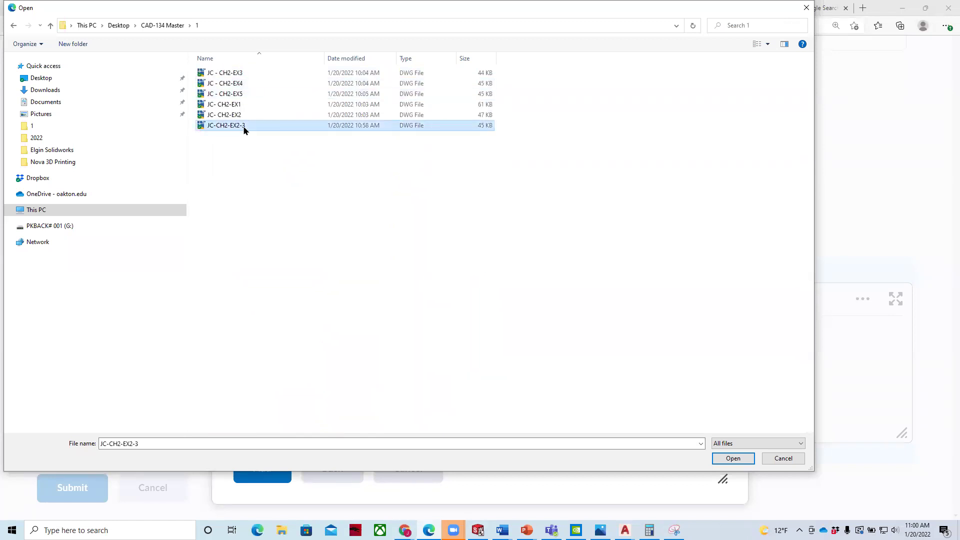
pyautogui.click(352, 58)
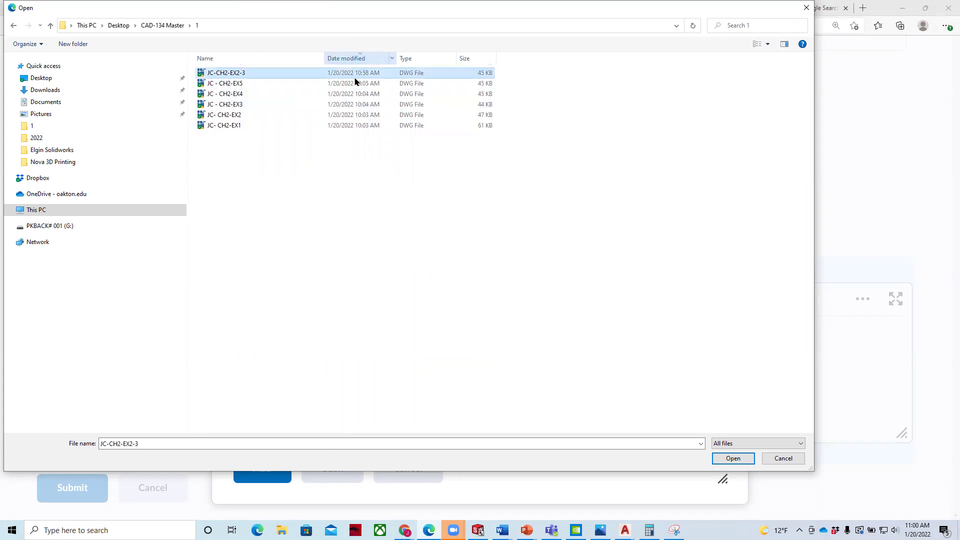
pyautogui.click(222, 75)
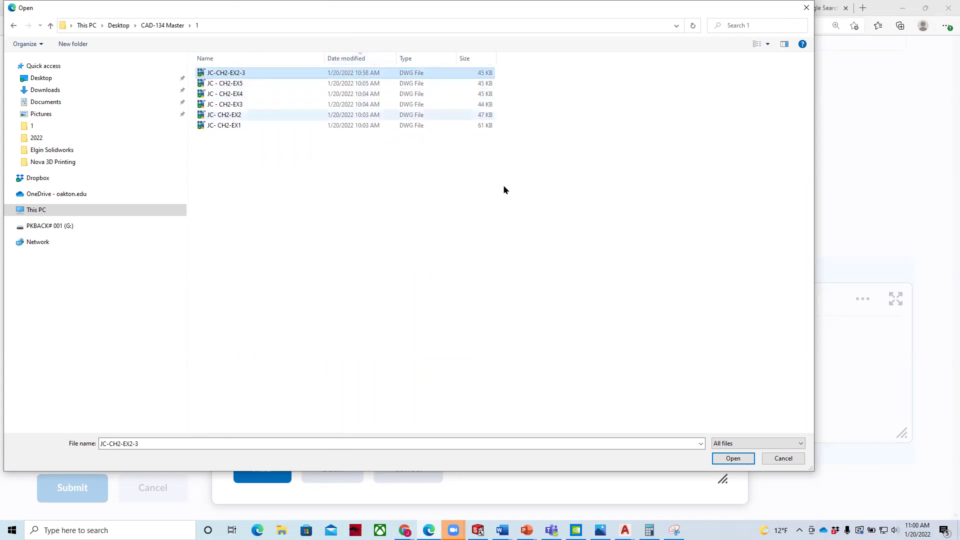
pyautogui.click(731, 459)
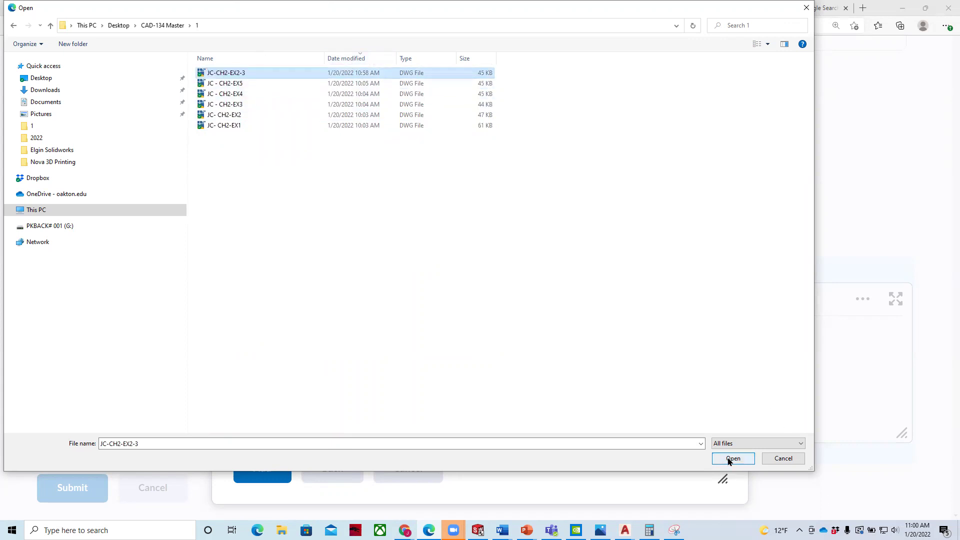
pyautogui.click(730, 458)
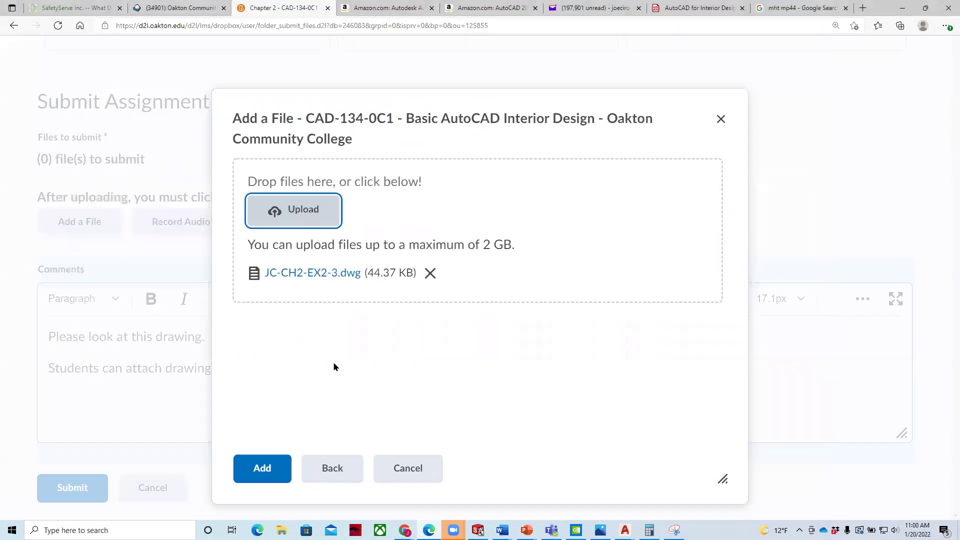
pyautogui.click(245, 462)
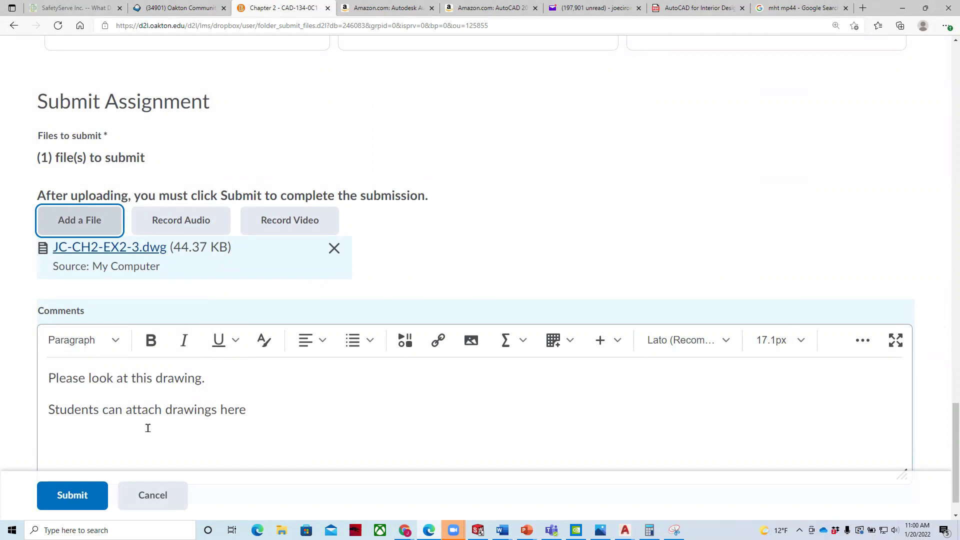
# Step: Submit the Chapter 2 assignment, review the submission details and return to the assignments list
pyautogui.click(76, 495)
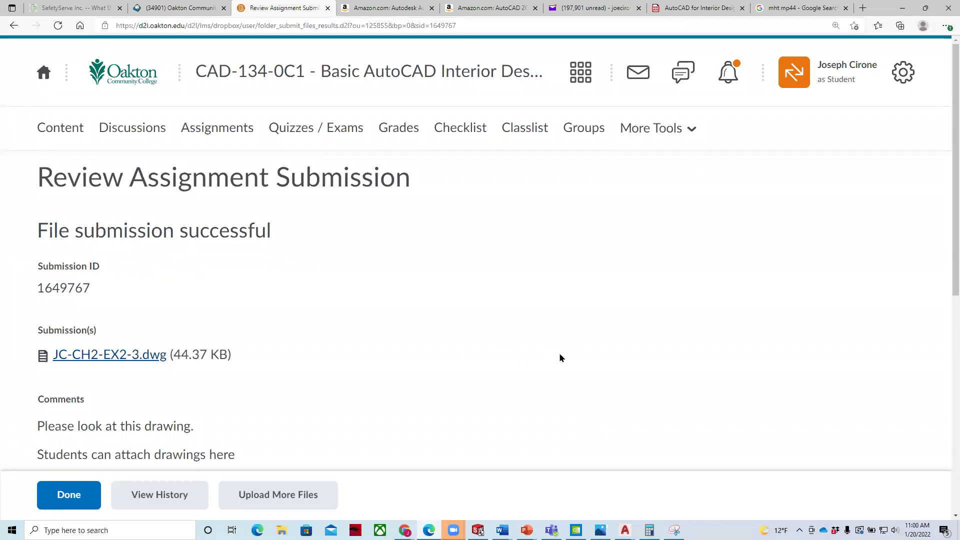
pyautogui.scroll(-4, 562, 363)
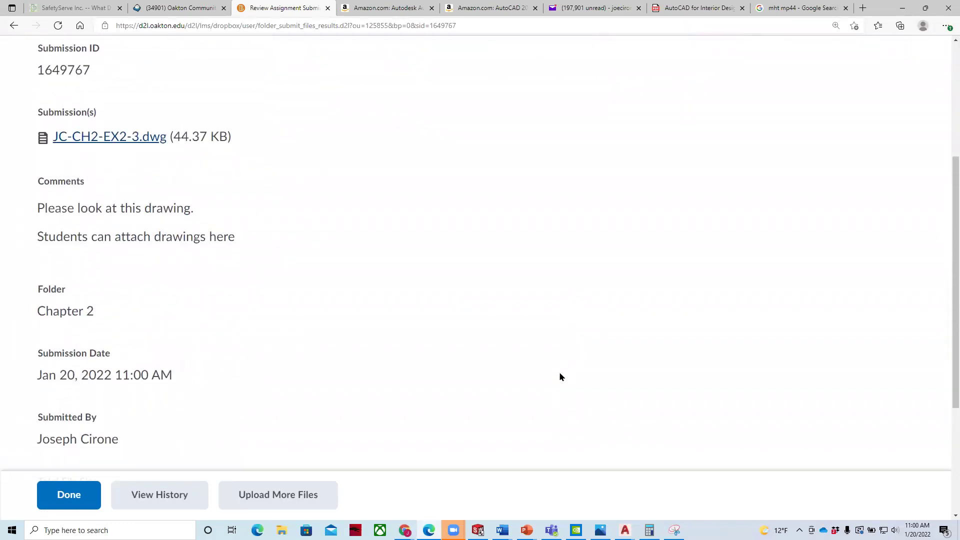
pyautogui.scroll(4, 560, 376)
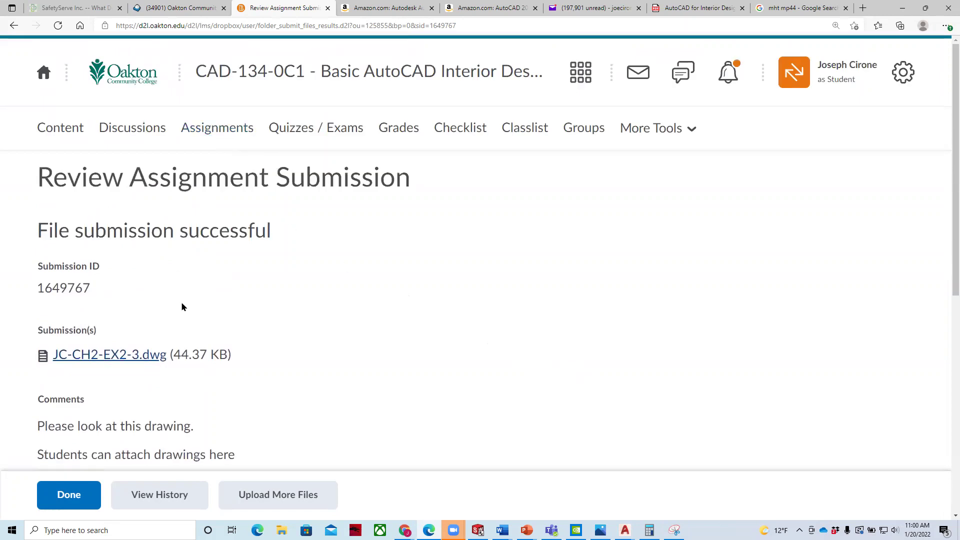
pyautogui.click(55, 494)
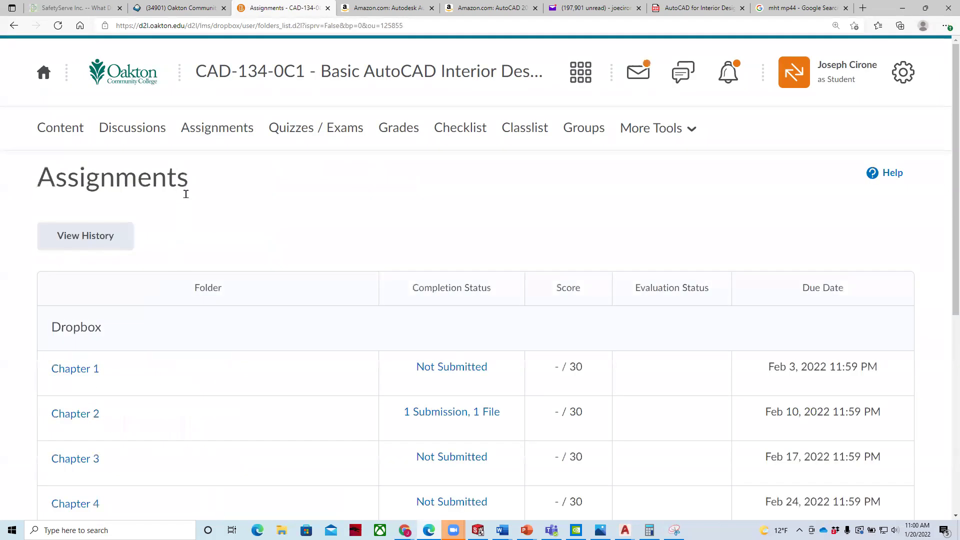
# Step: Reopen the Chapter 2 submission folder and view its Submit Assignment section
pyautogui.click(77, 415)
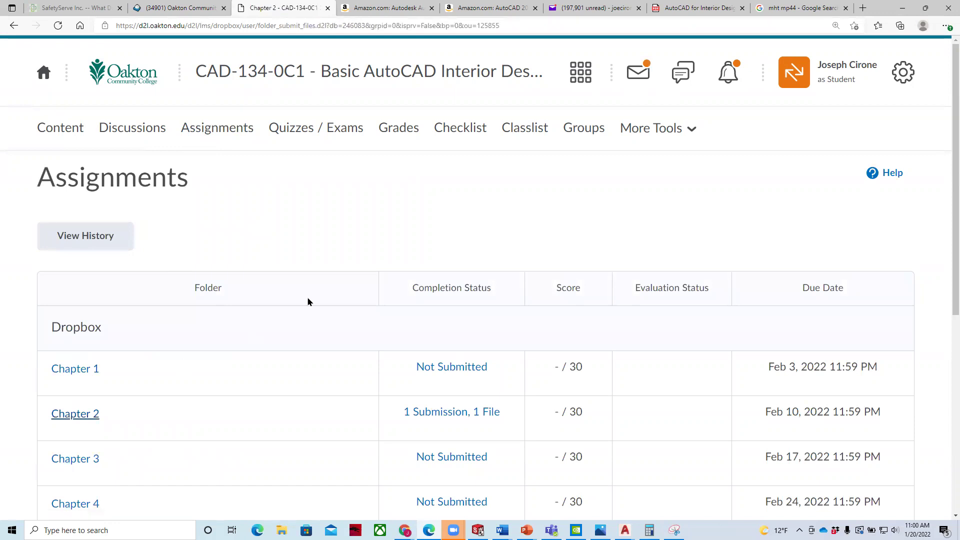
pyautogui.scroll(-20, 314, 318)
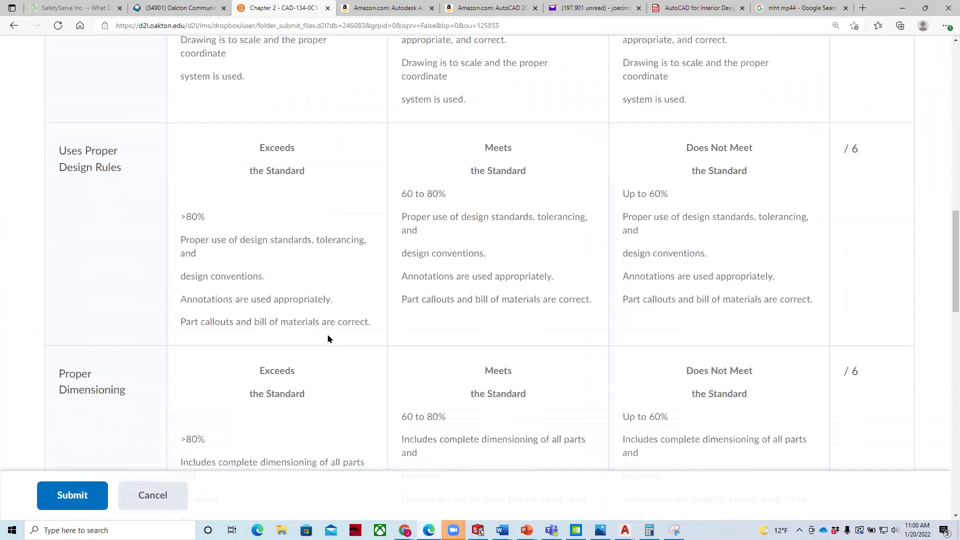
pyautogui.scroll(-3, 322, 344)
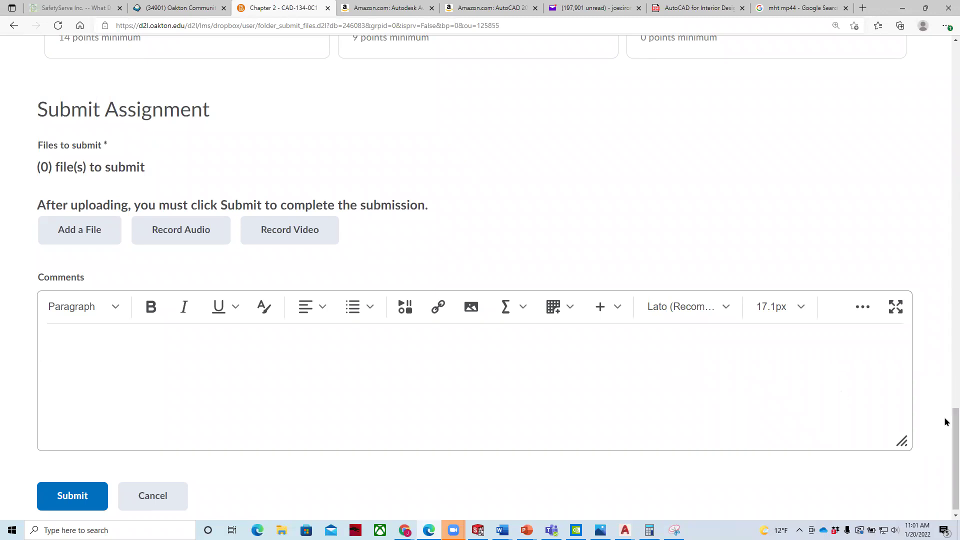
# Step: Leave the submission page for the course homepage and browse the announcements down to the Chapter #1 Video post
pyautogui.scroll(4, 944, 335)
pyautogui.scroll(15, 944, 335)
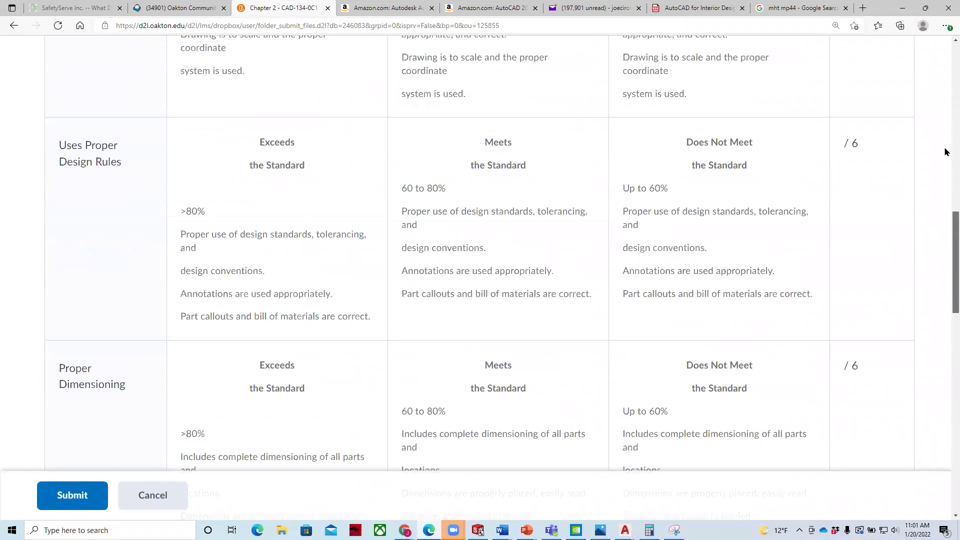
pyautogui.click(352, 73)
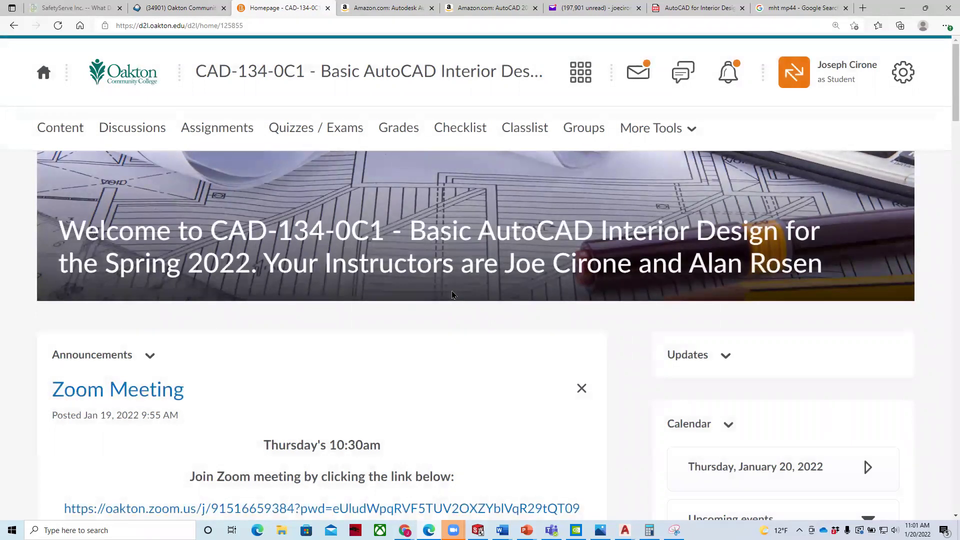
pyautogui.scroll(-15, 369, 349)
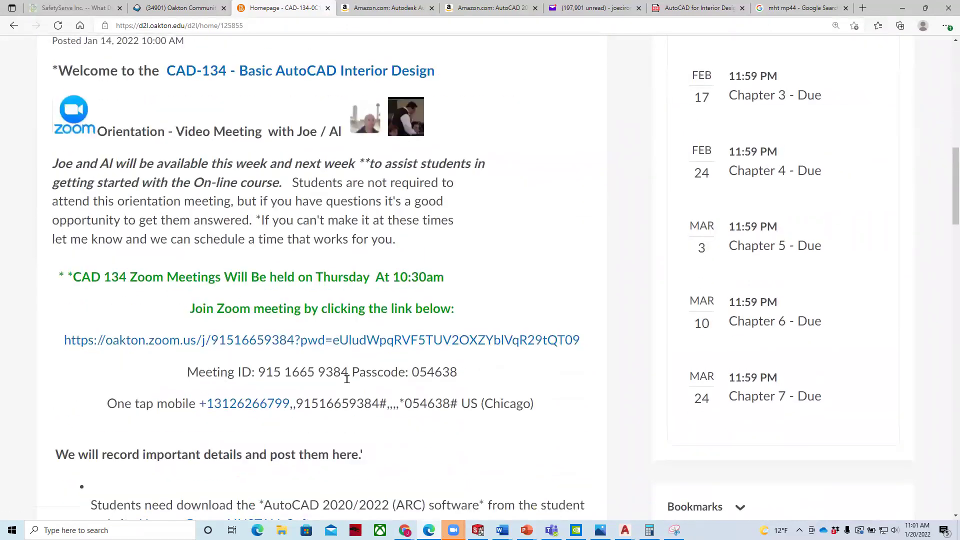
pyautogui.scroll(-18, 347, 387)
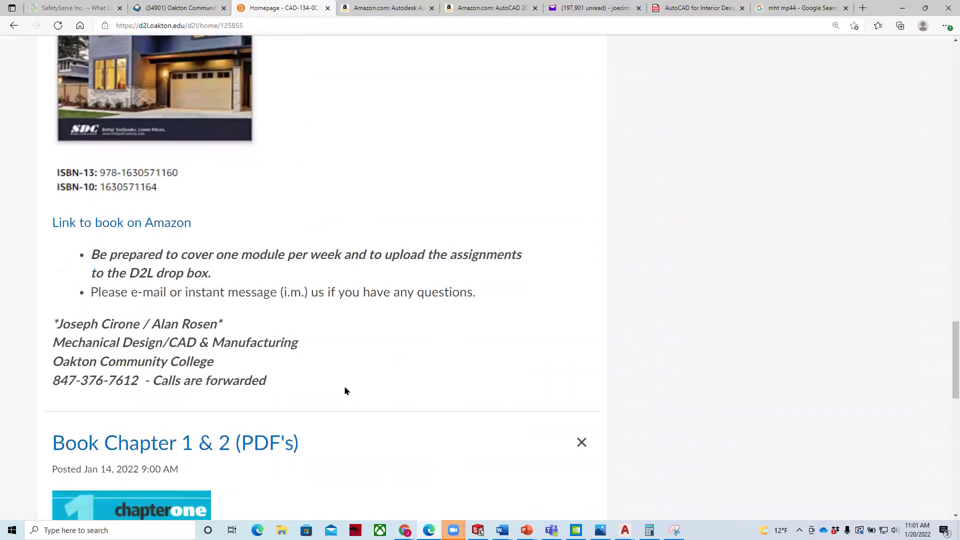
pyautogui.scroll(-8, 345, 393)
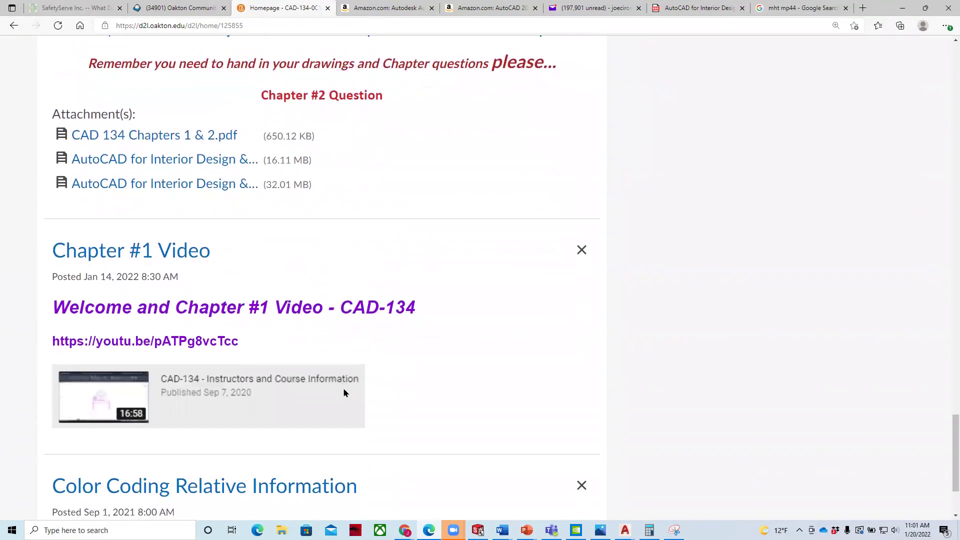
# Step: Open the linked Chapter #1 welcome video, mute its sound and pause playback
pyautogui.click(200, 342)
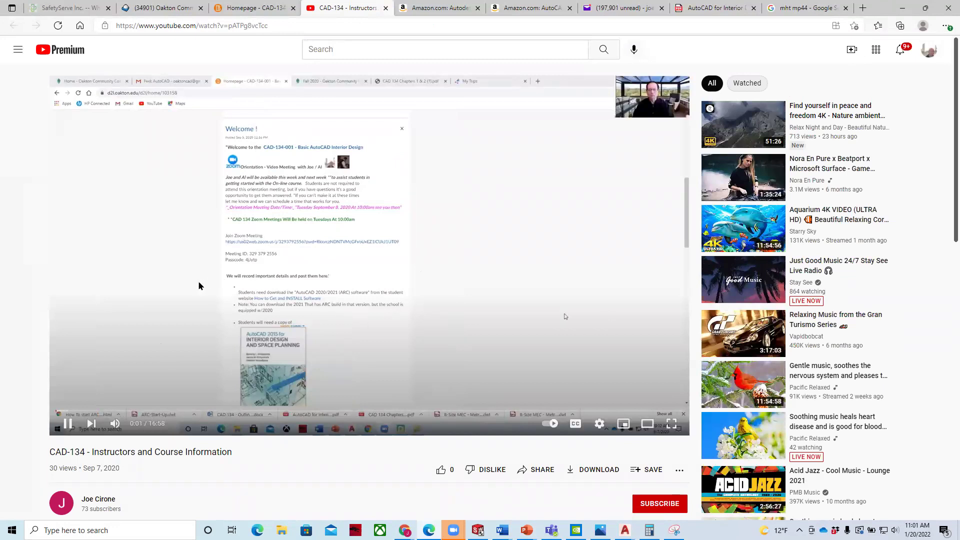
pyautogui.click(114, 424)
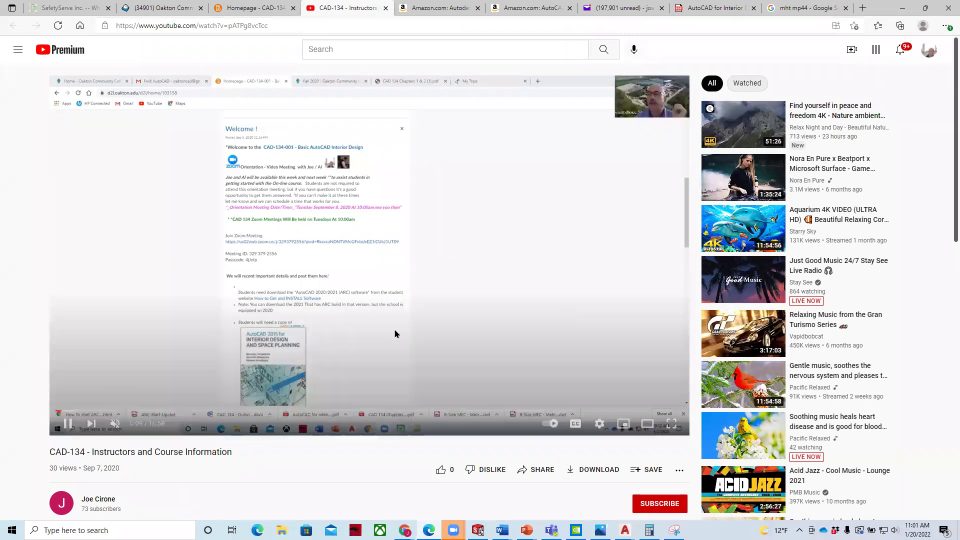
pyautogui.press('k')
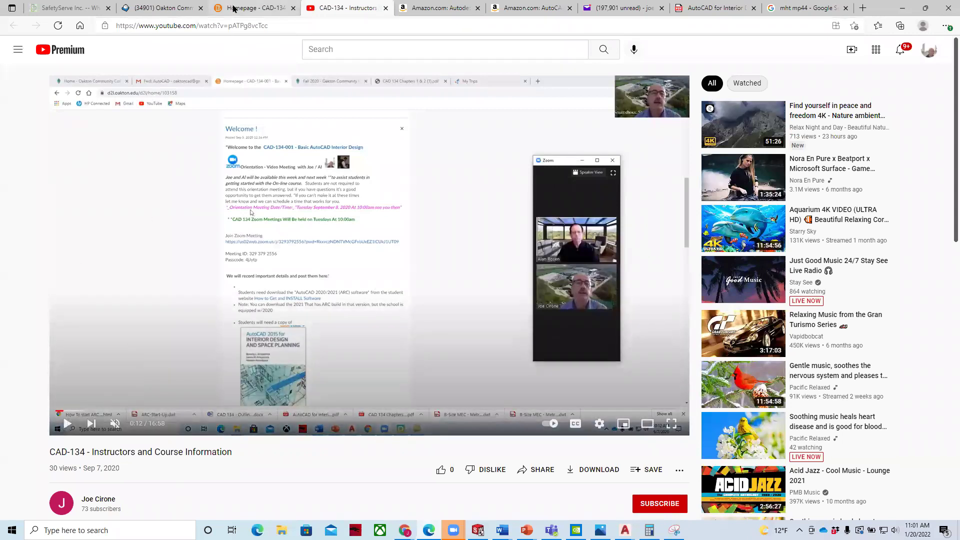
# Step: Return to the course homepage, leaving the video open, and review the Color Coding Relative Information announcement and the posts above it
pyautogui.click(234, 9)
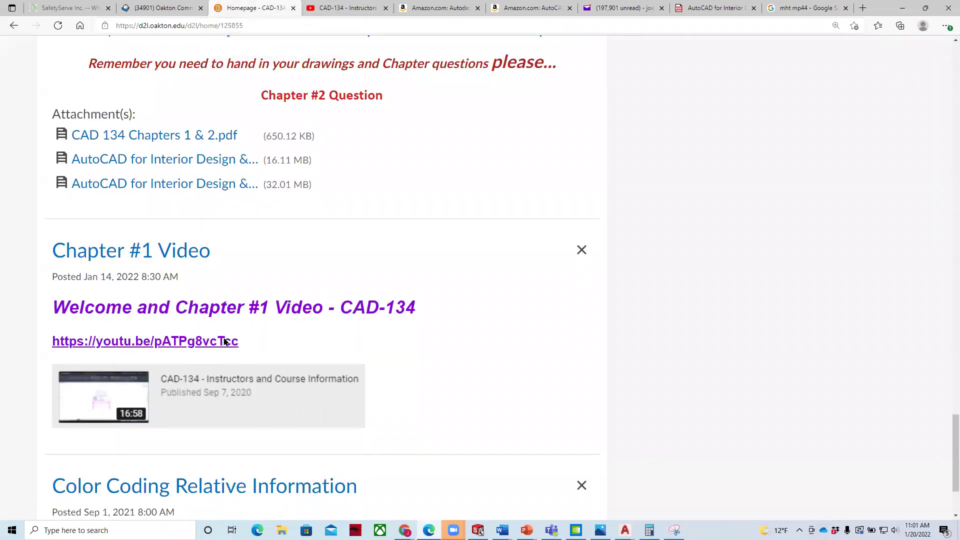
pyautogui.scroll(-3, 212, 387)
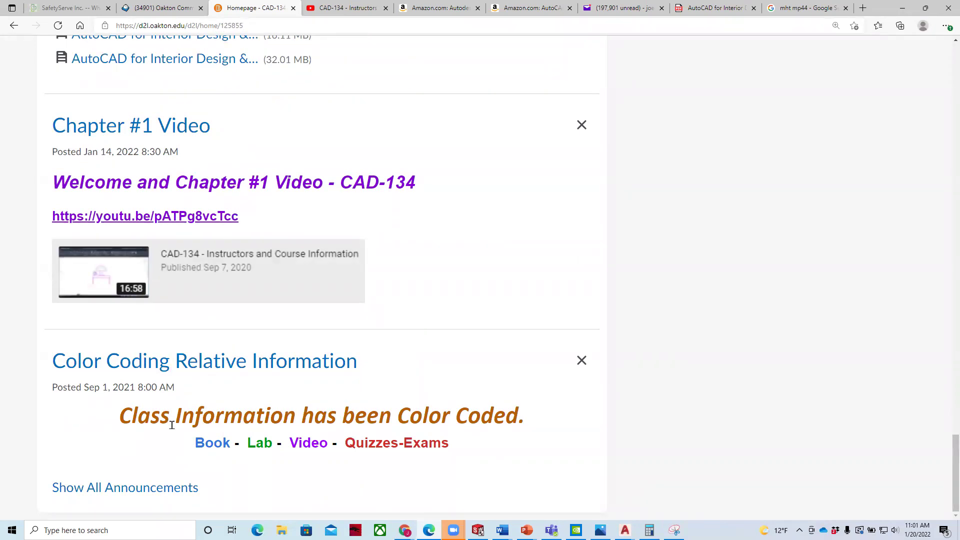
pyautogui.scroll(20, 173, 424)
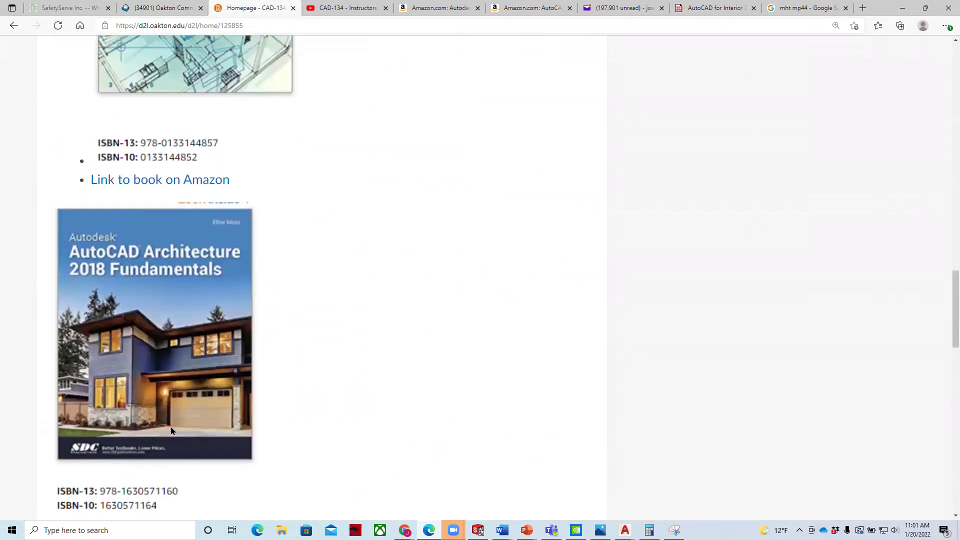
pyautogui.scroll(10, 150, 394)
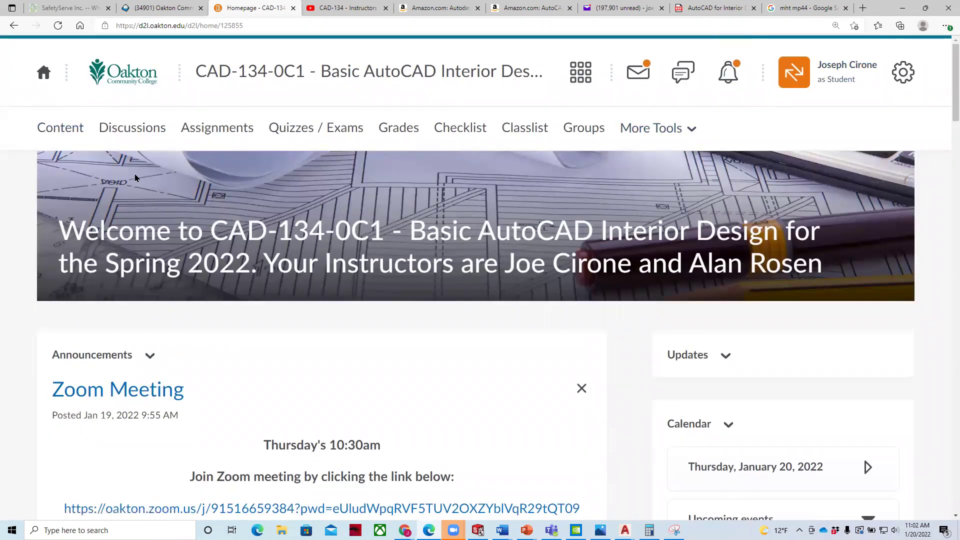
# Step: Open the course content and examine the Chapter 2 objectives, exercise drawings and list of topics
pyautogui.click(64, 131)
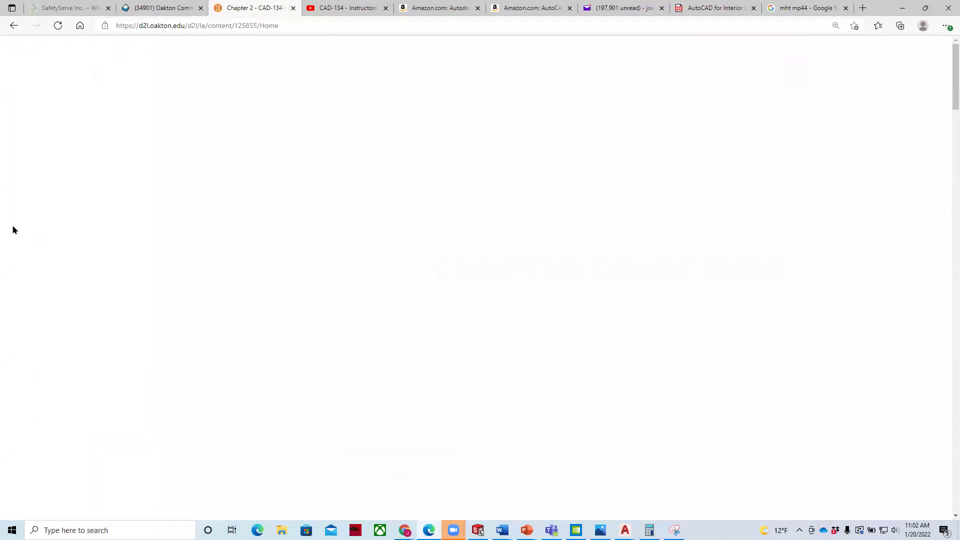
pyautogui.scroll(-4, 100, 303)
pyautogui.scroll(-5, 104, 307)
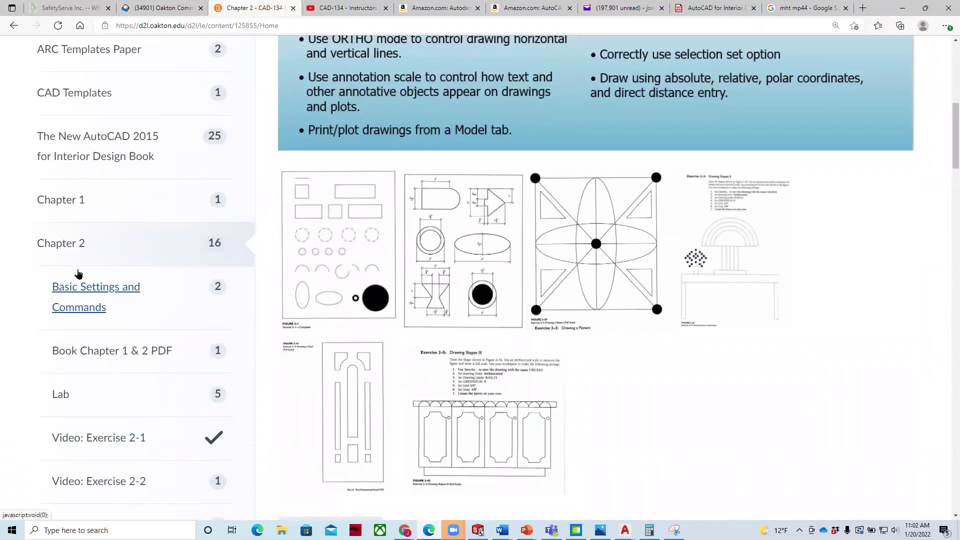
pyautogui.scroll(2, 65, 279)
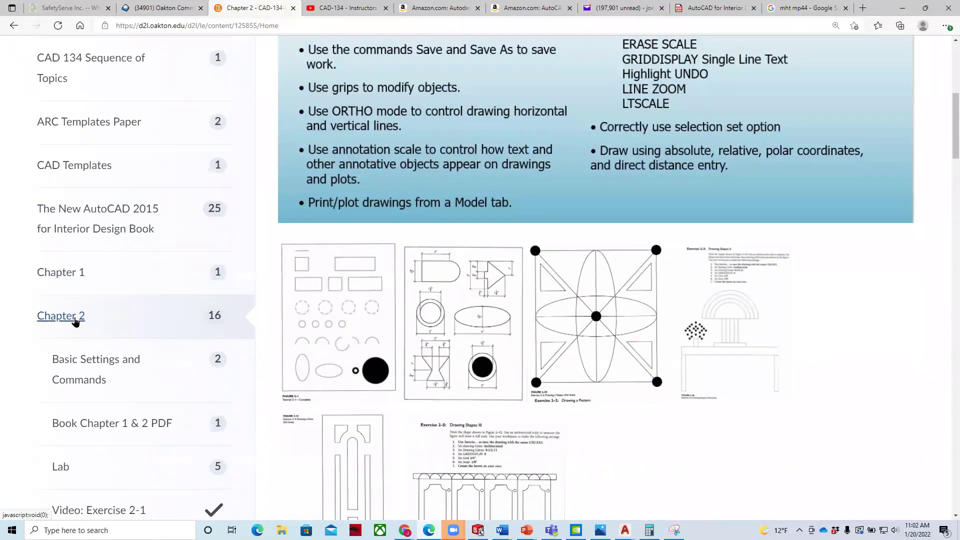
pyautogui.scroll(-4, 472, 401)
pyautogui.scroll(2, 472, 401)
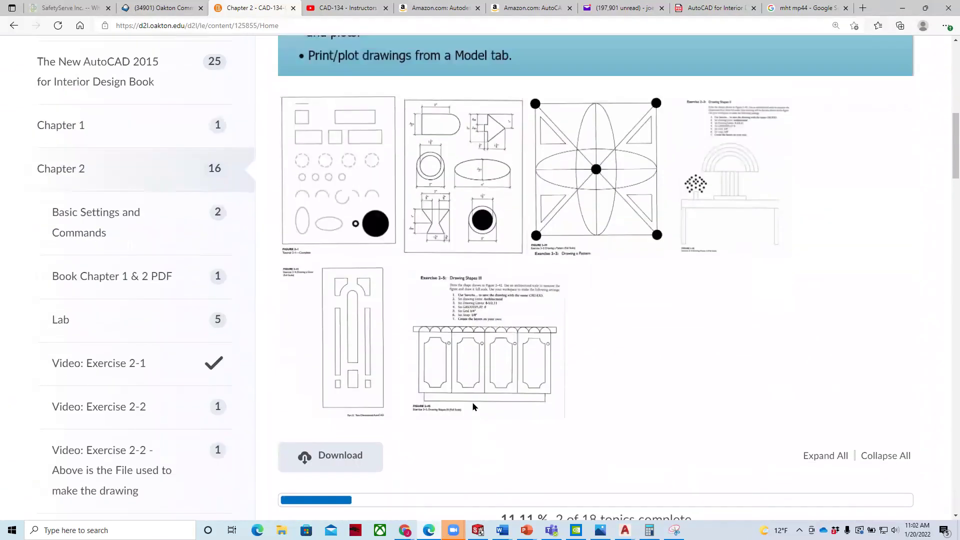
pyautogui.scroll(3, 350, 280)
pyautogui.scroll(6, 436, 169)
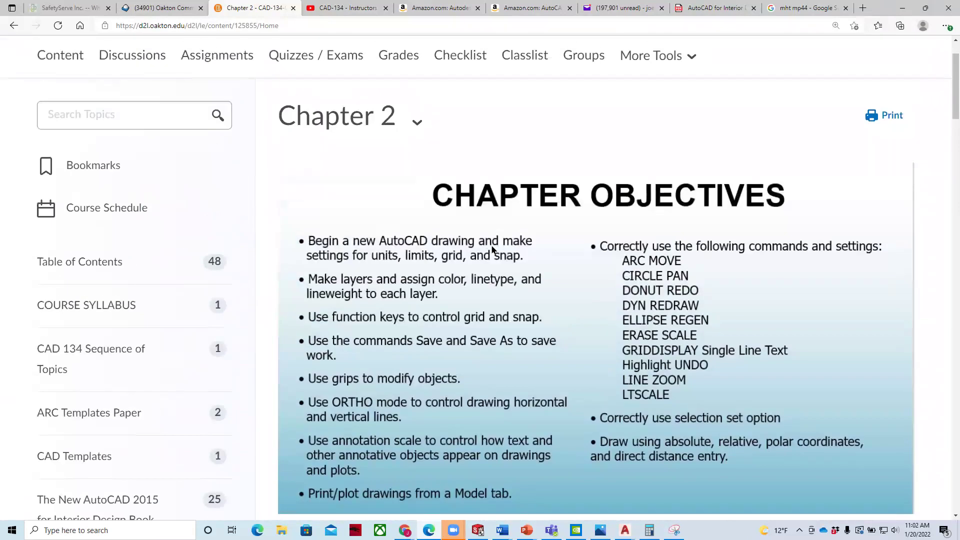
pyautogui.scroll(-10, 560, 398)
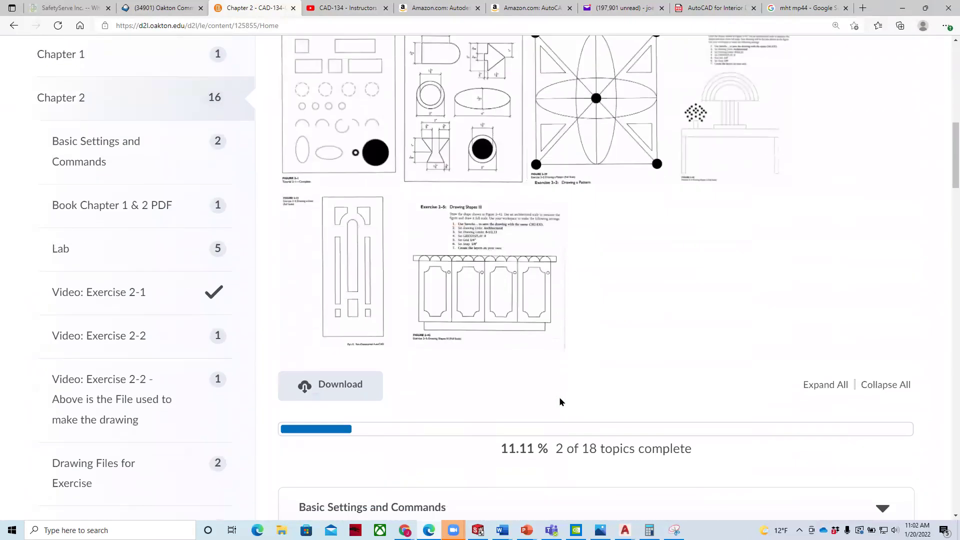